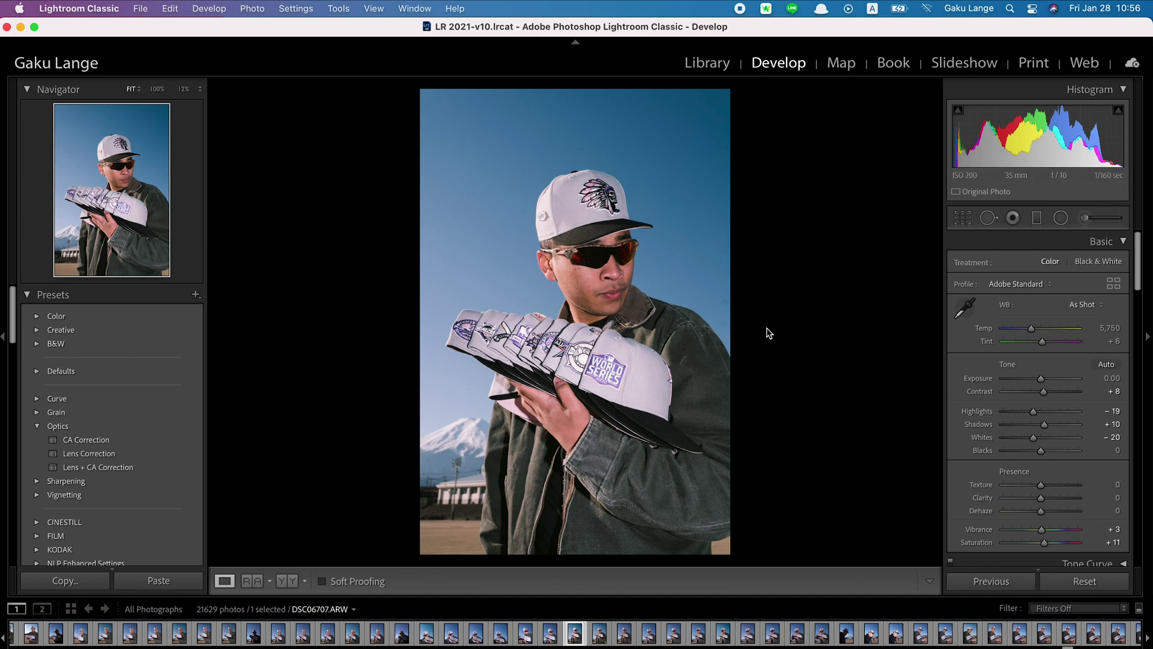
- Copy DSC06707's develop settings with Crop left unchecked
key("super+c")
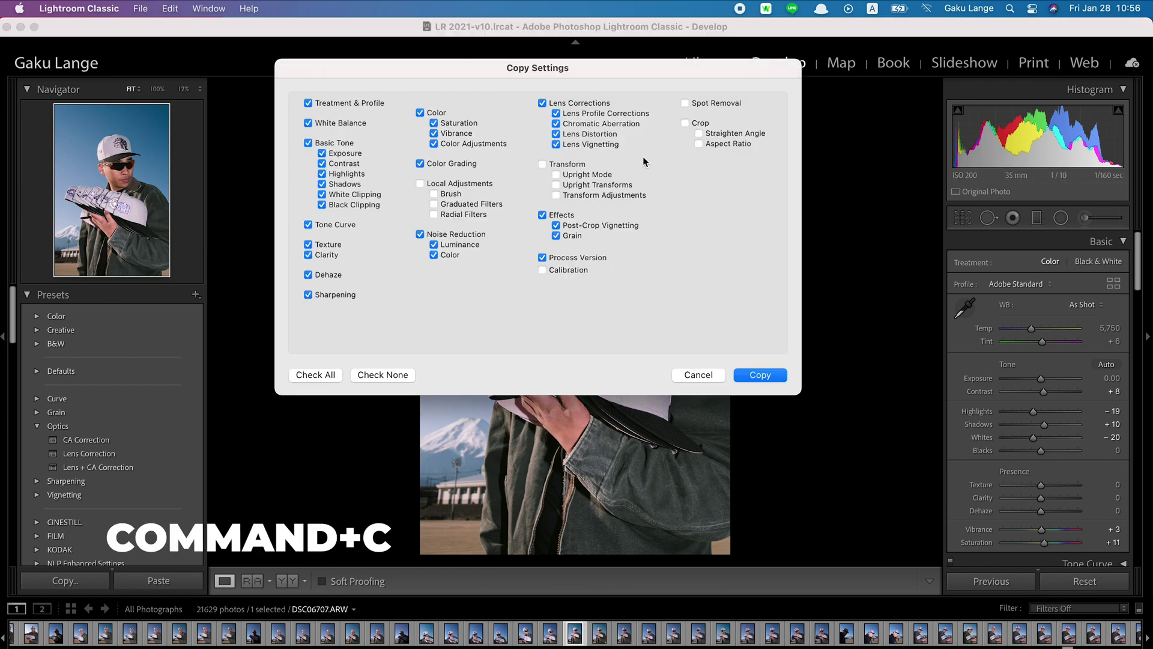
left_click_drag(496, 73, 620, 136)
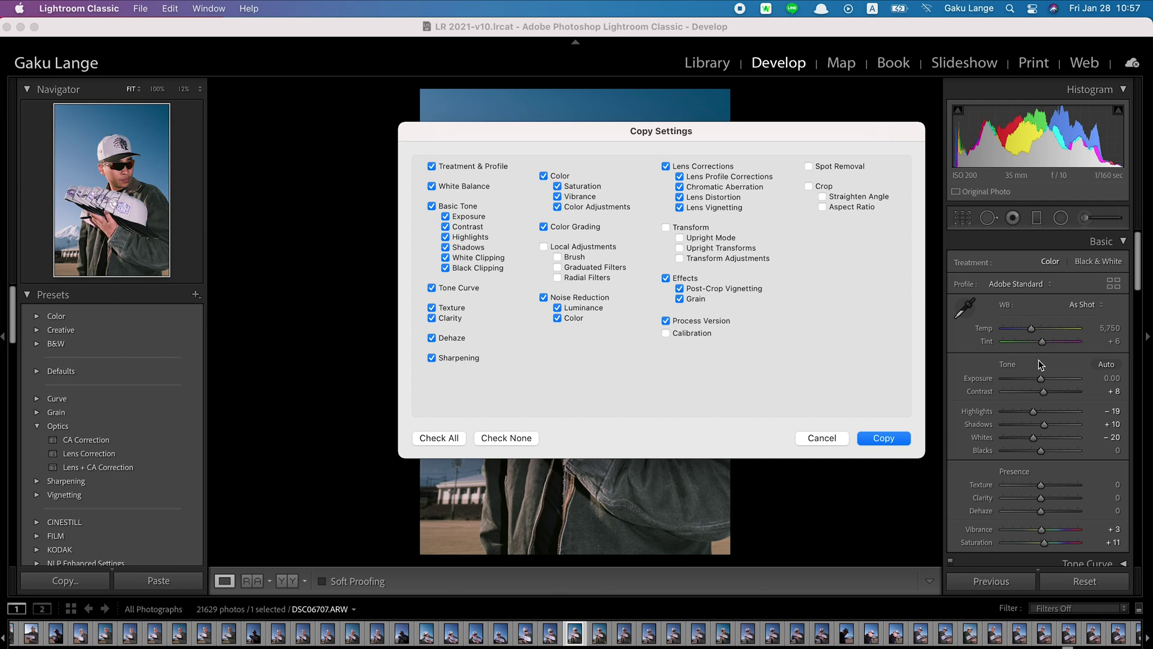
left_click(883, 437)
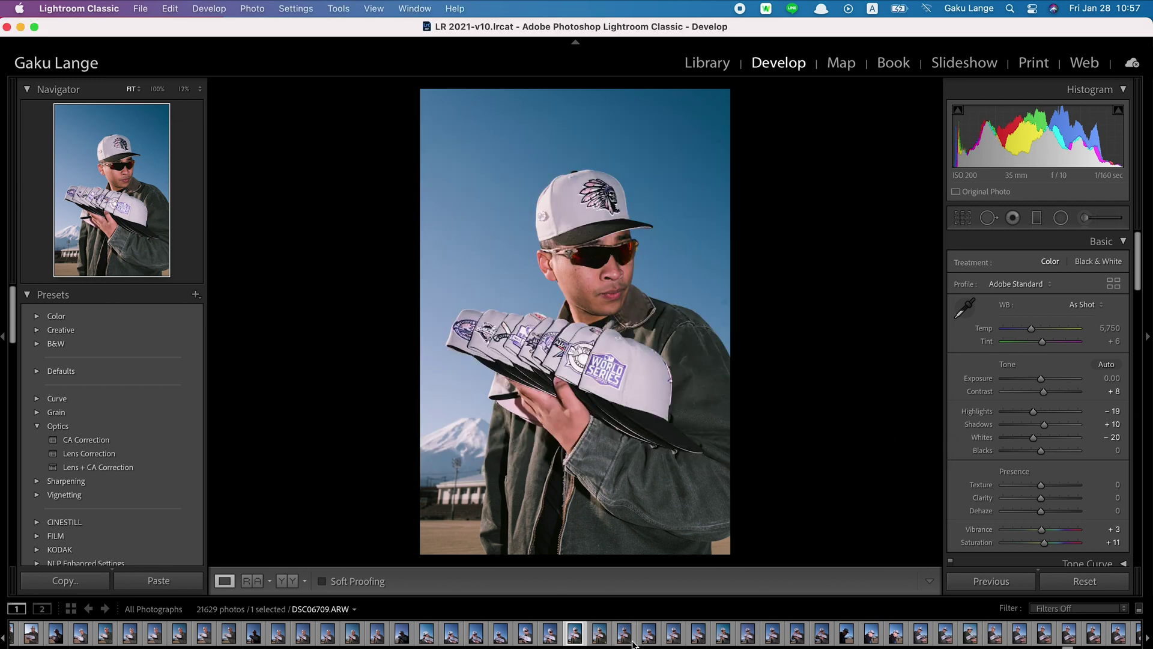
- Paste the copied settings onto the next photo, then undo the paste
left_click(600, 633)
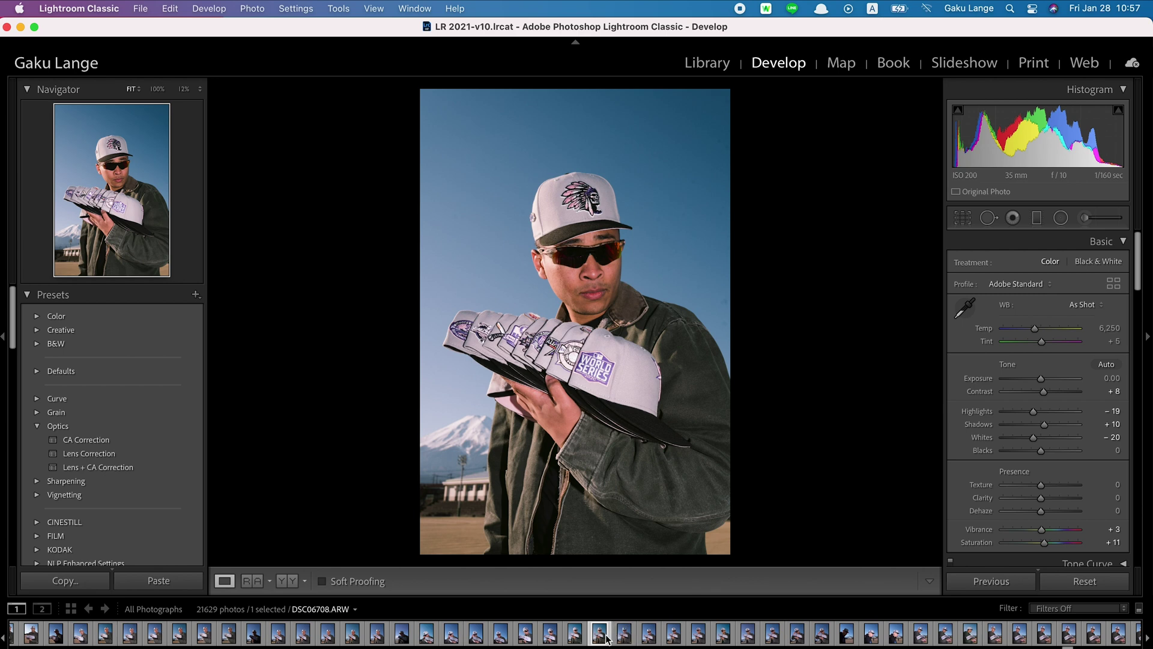
key("super+v")
key("super+z")
left_click(577, 632)
scroll(761, 639, "down", 2)
scroll(761, 638, "down", 5)
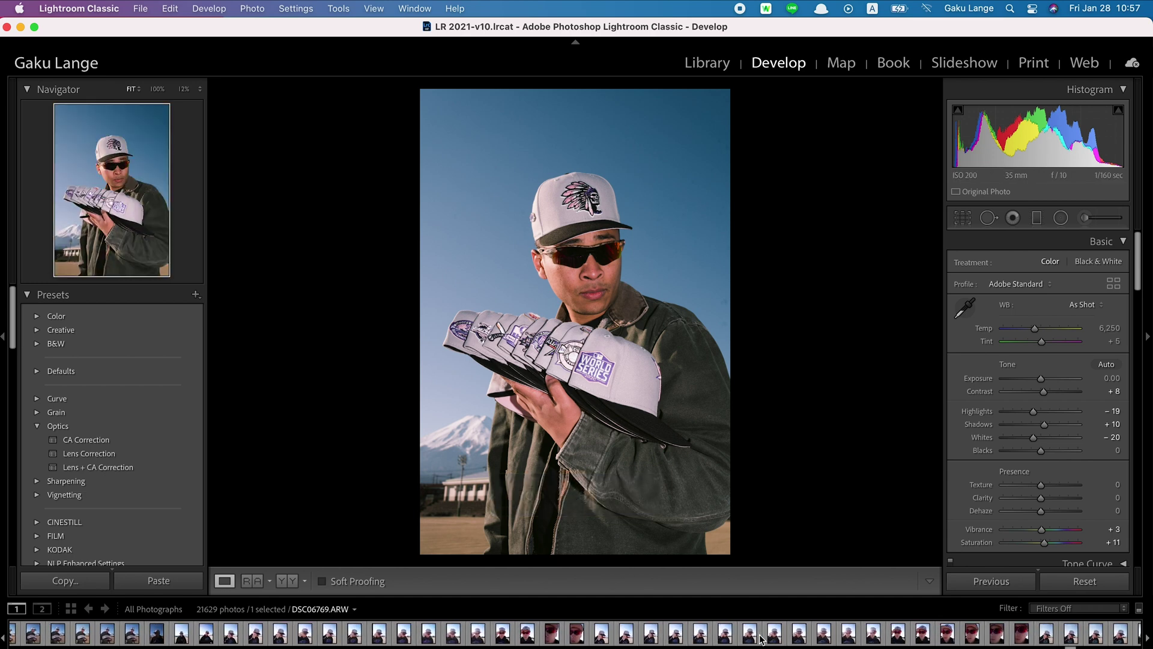
scroll(761, 639, "up", 3)
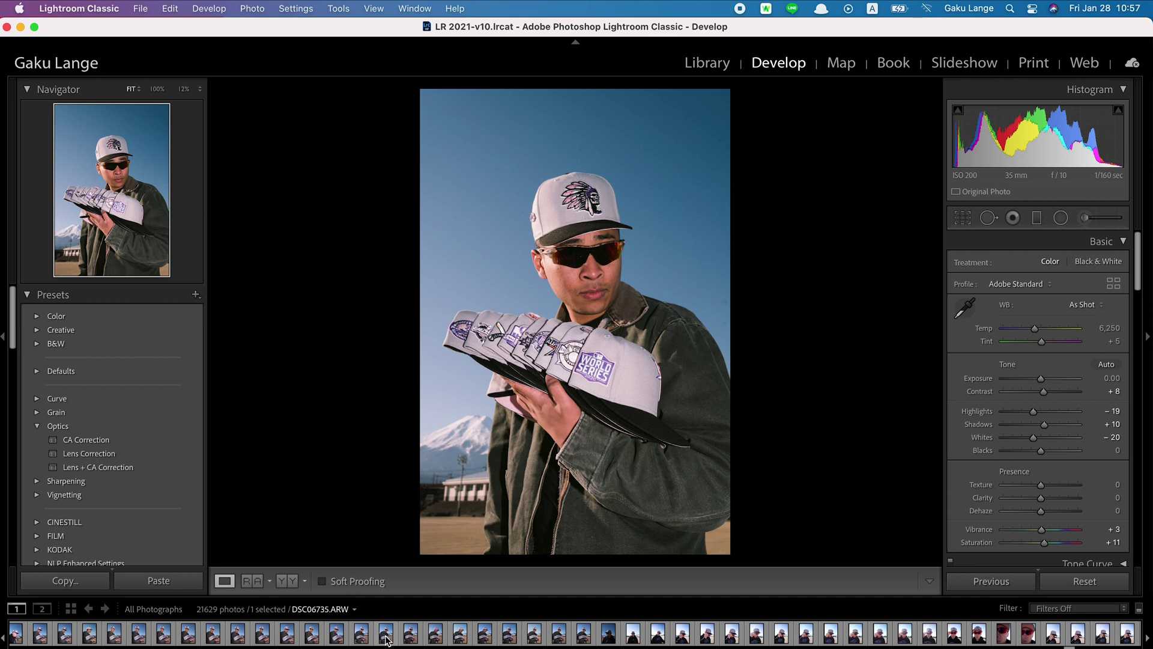
- Select a run of 24 filmstrip photos and paste the copied settings onto all of them
left_click(363, 637)
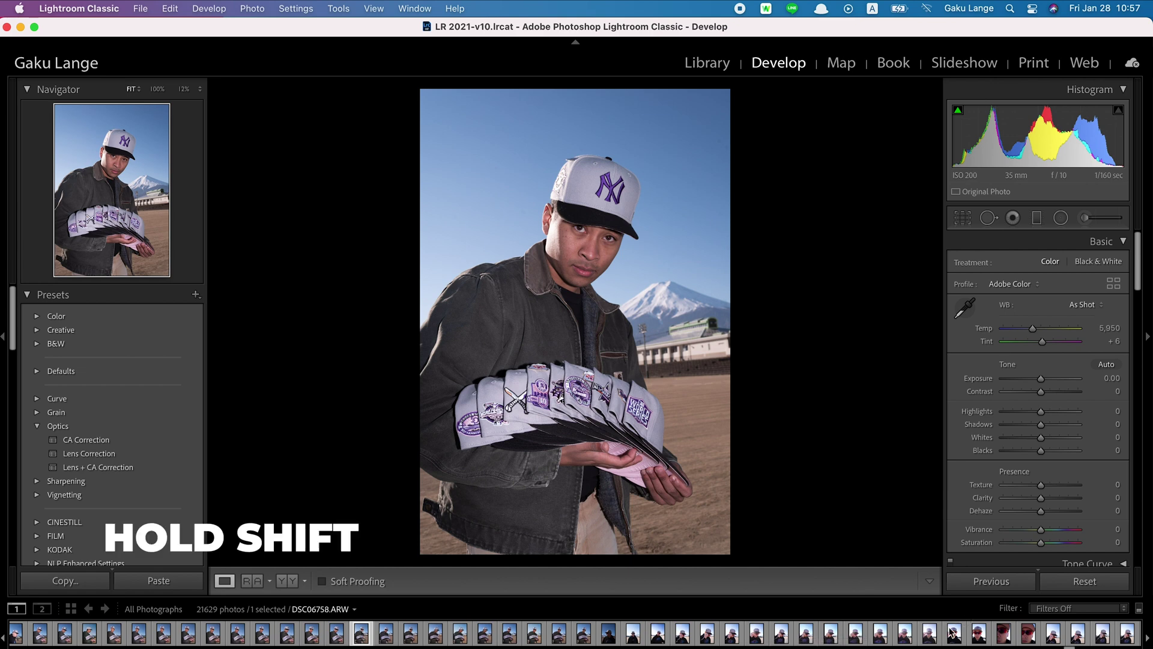
left_click(933, 637, "shift")
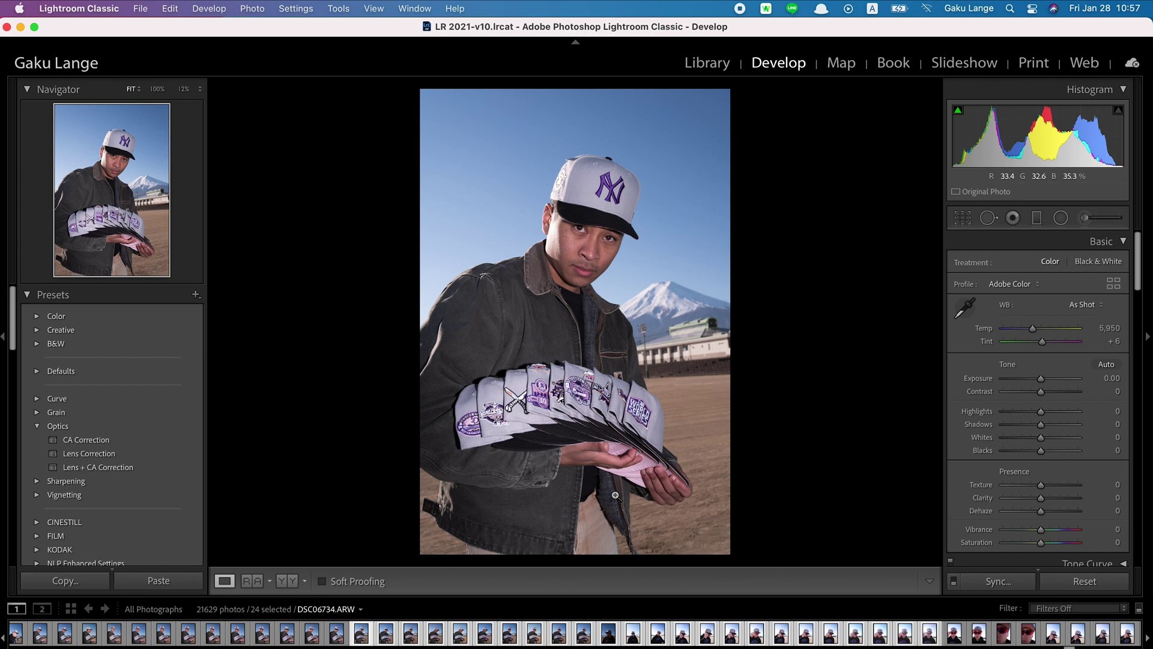
key("super")
key("super+shift+v")
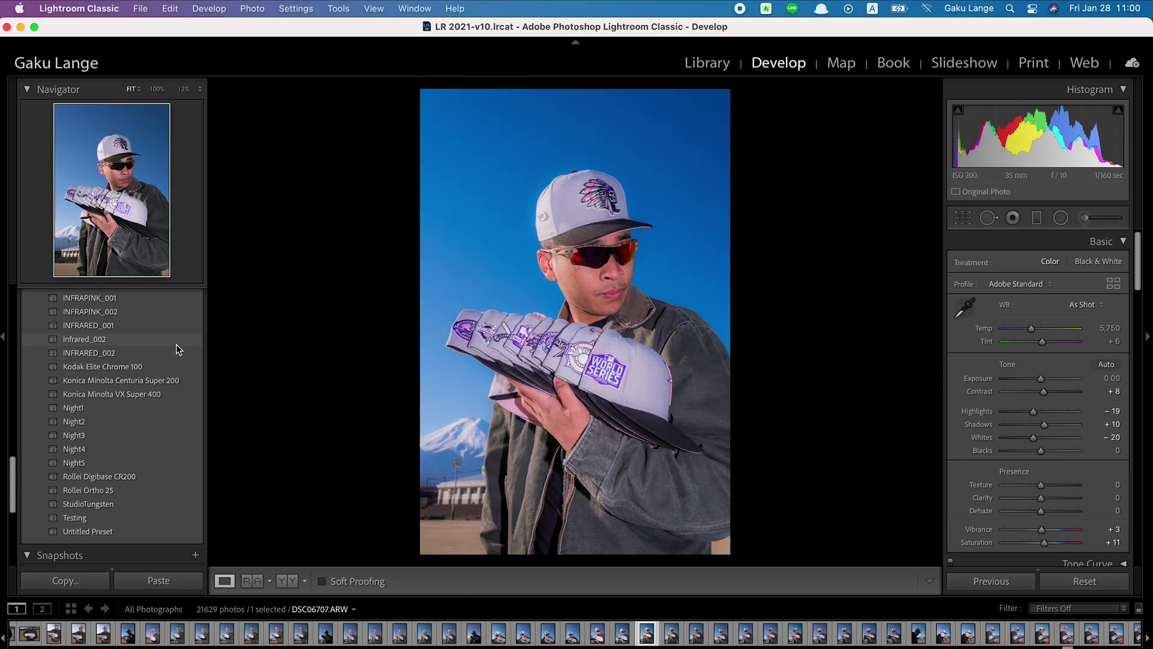
- Bring up the add-preset options beside the Presets panel header for DSC06707
scroll(176, 344, "up", 10)
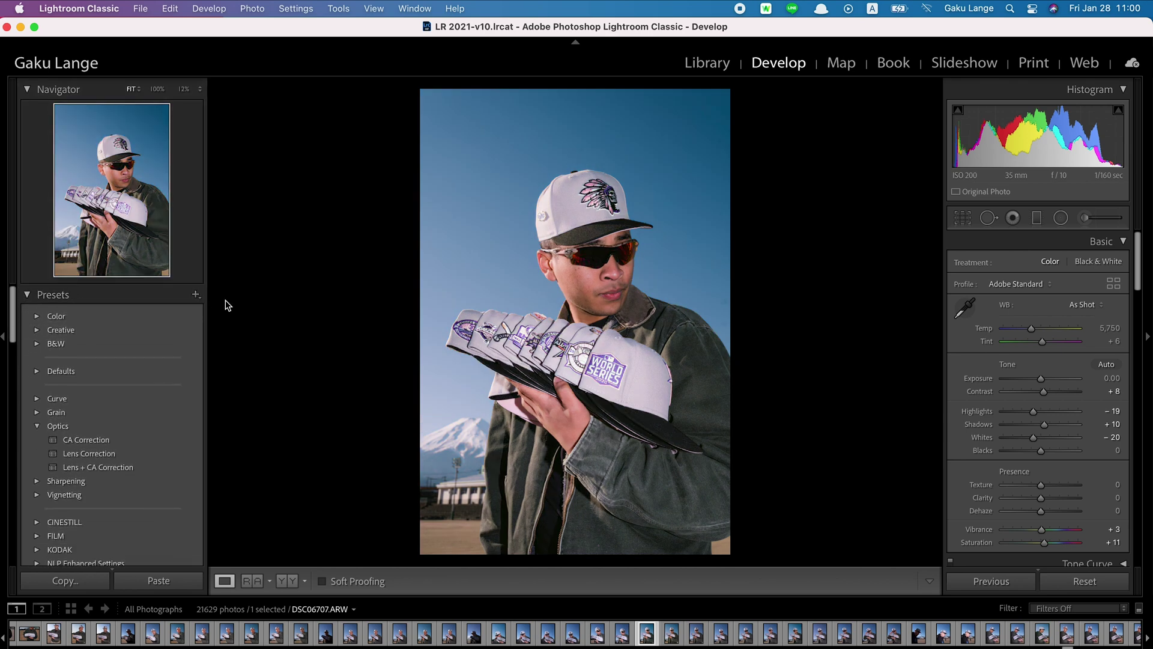
left_click(196, 294)
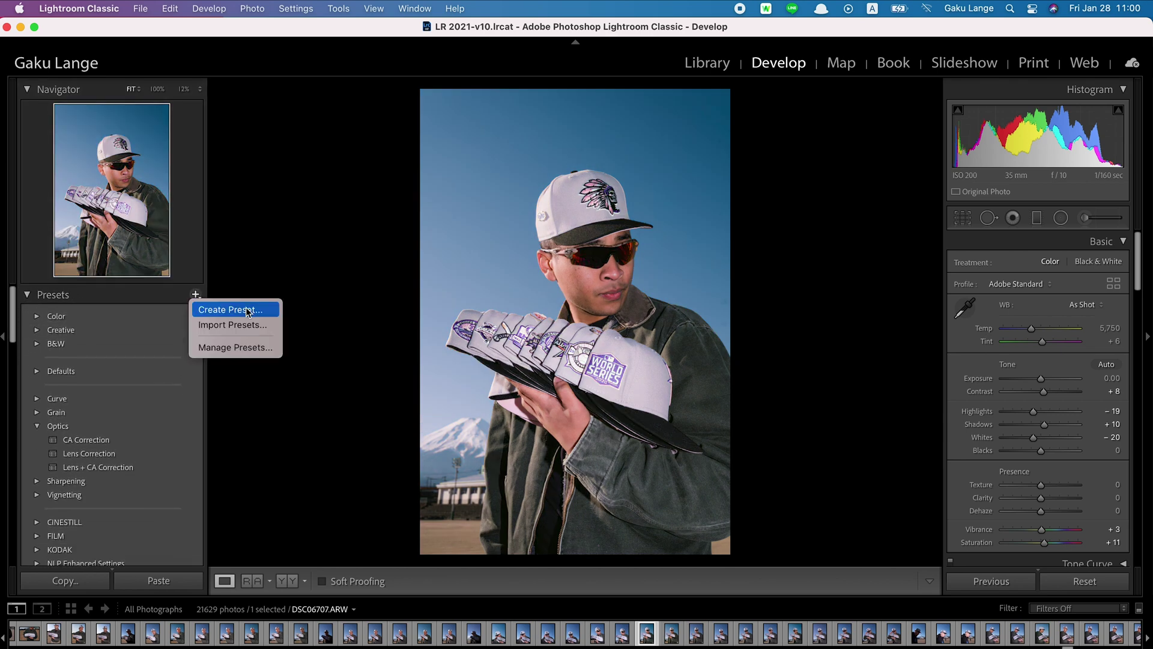
- Create a develop preset named Untitled Preset 1 with the default checked settings
left_click(246, 309)
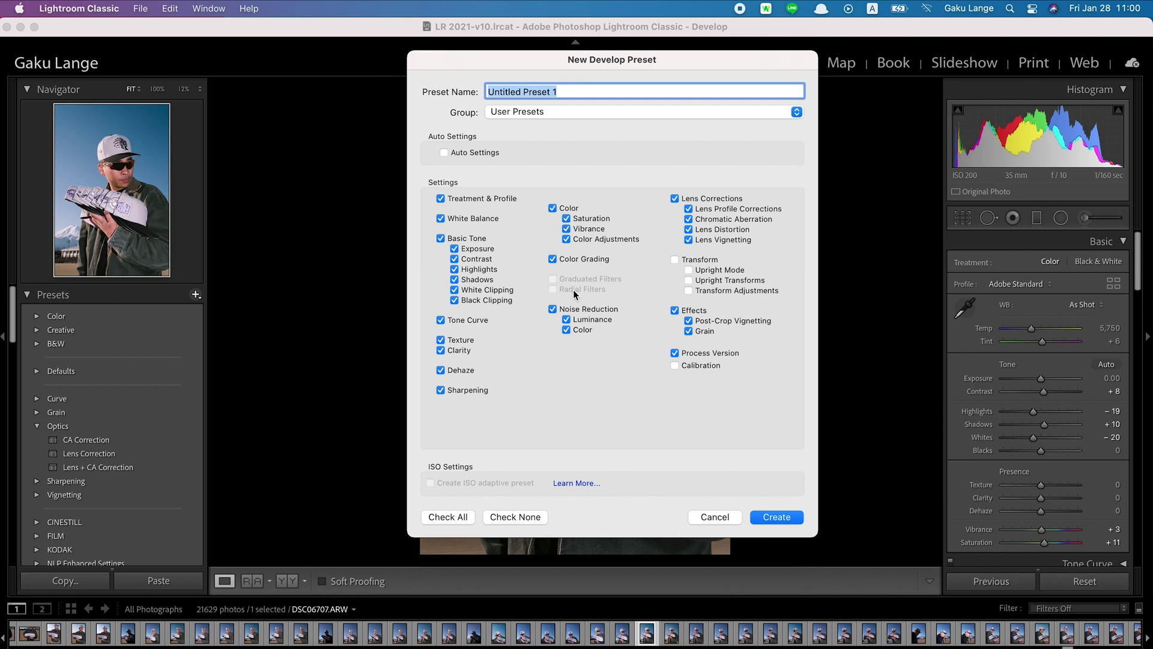
left_click(776, 517)
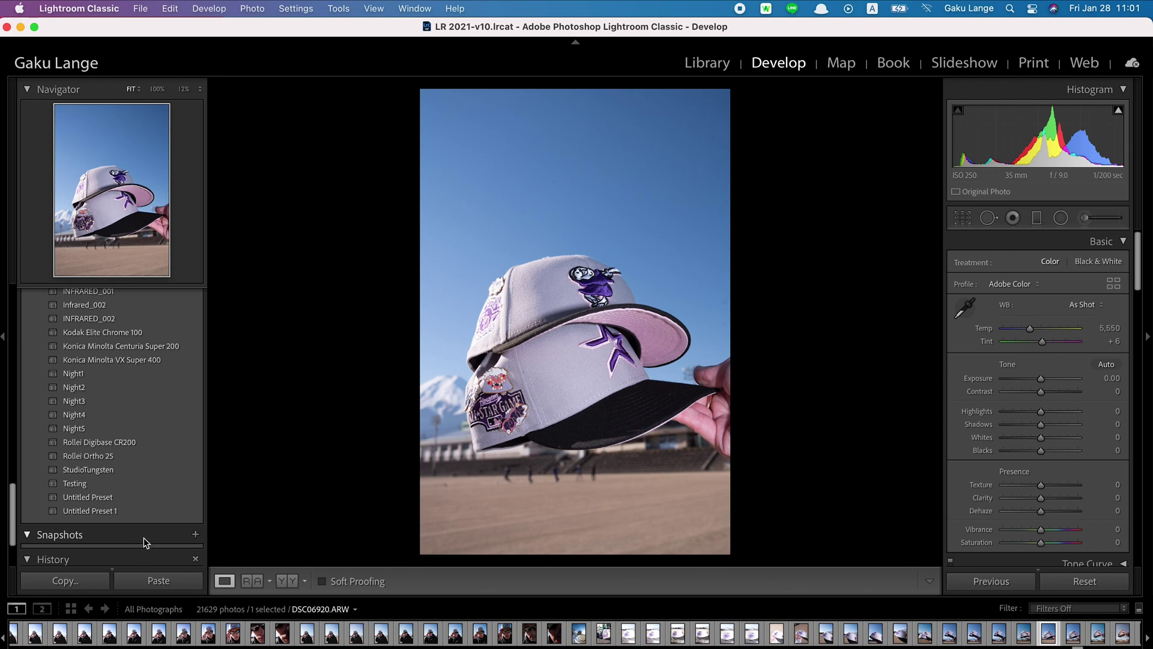
- Apply Untitled Preset 1 and lower Highlights from -19 to -43
left_click(131, 513)
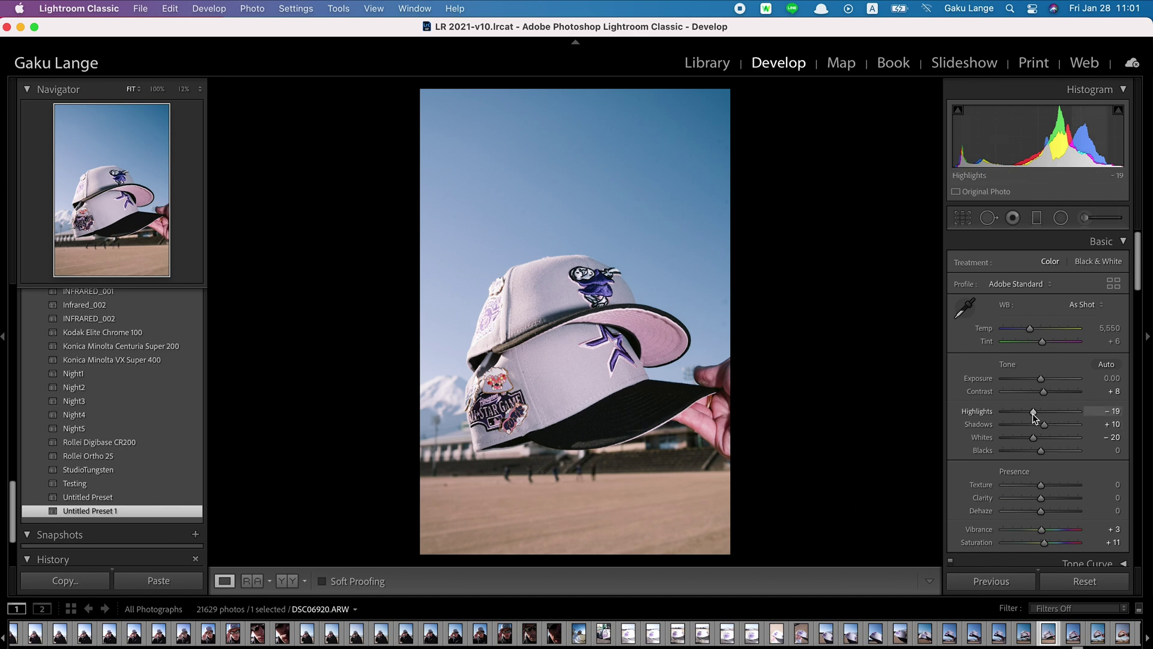
left_click_drag(1032, 413, 1024, 411)
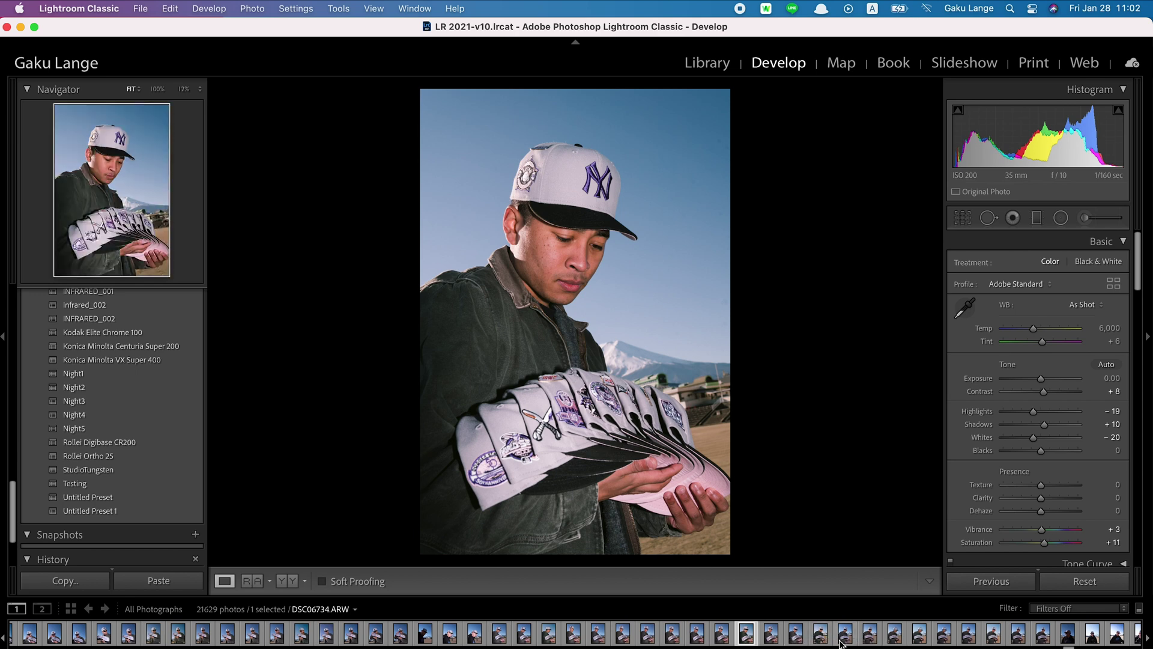
- Add two edited cap photos from the filmstrip to the Quick Collection
scroll(847, 637, "down", 2)
scroll(841, 637, "down", 2)
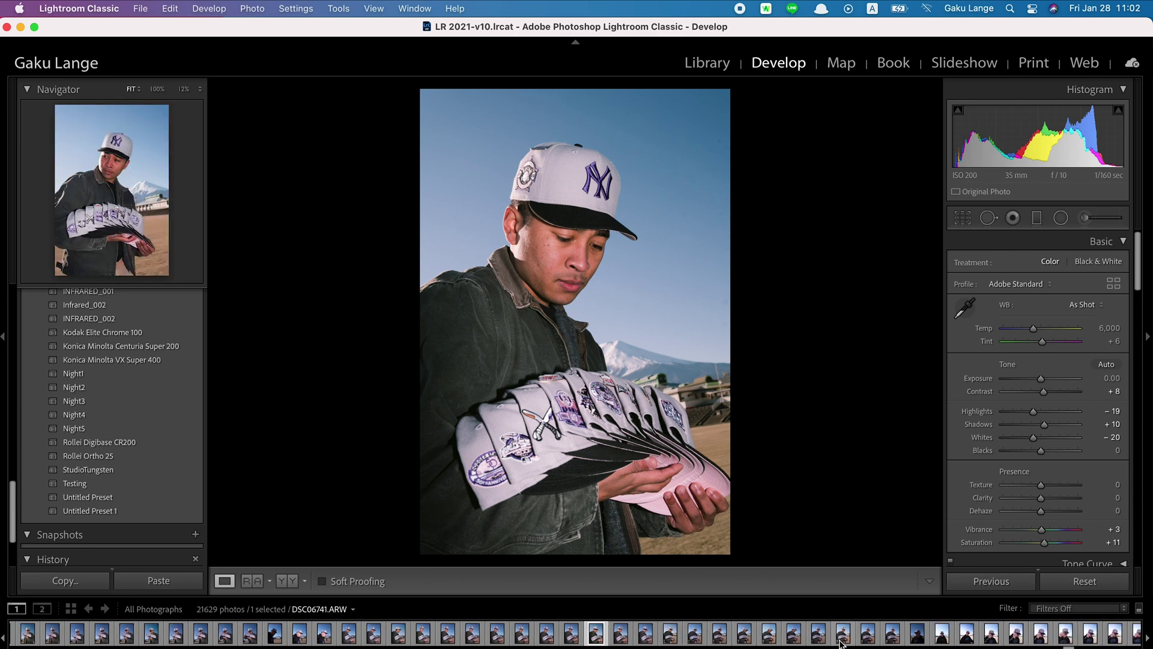
scroll(841, 637, "down", 2)
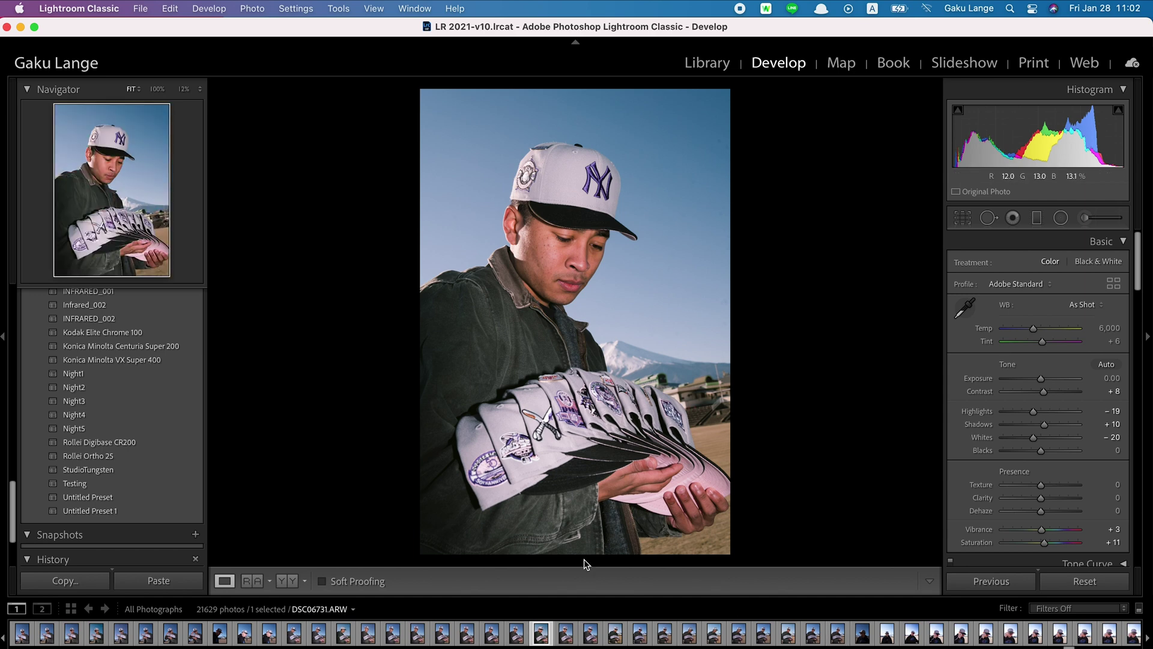
key("b")
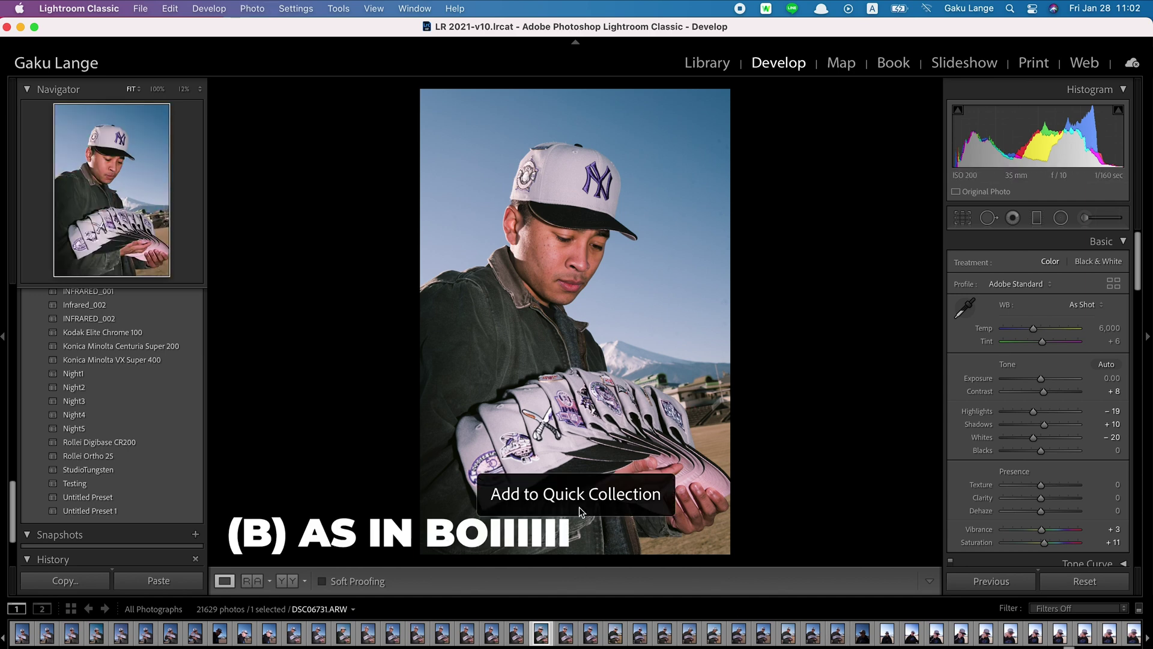
left_click(705, 633)
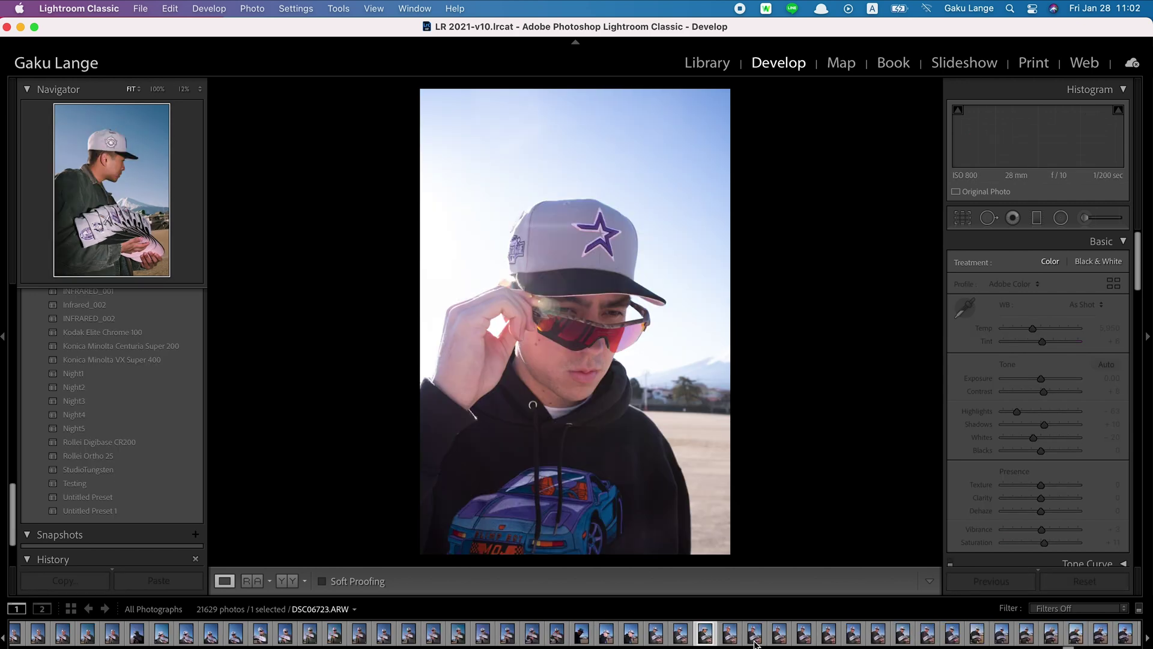
key("b")
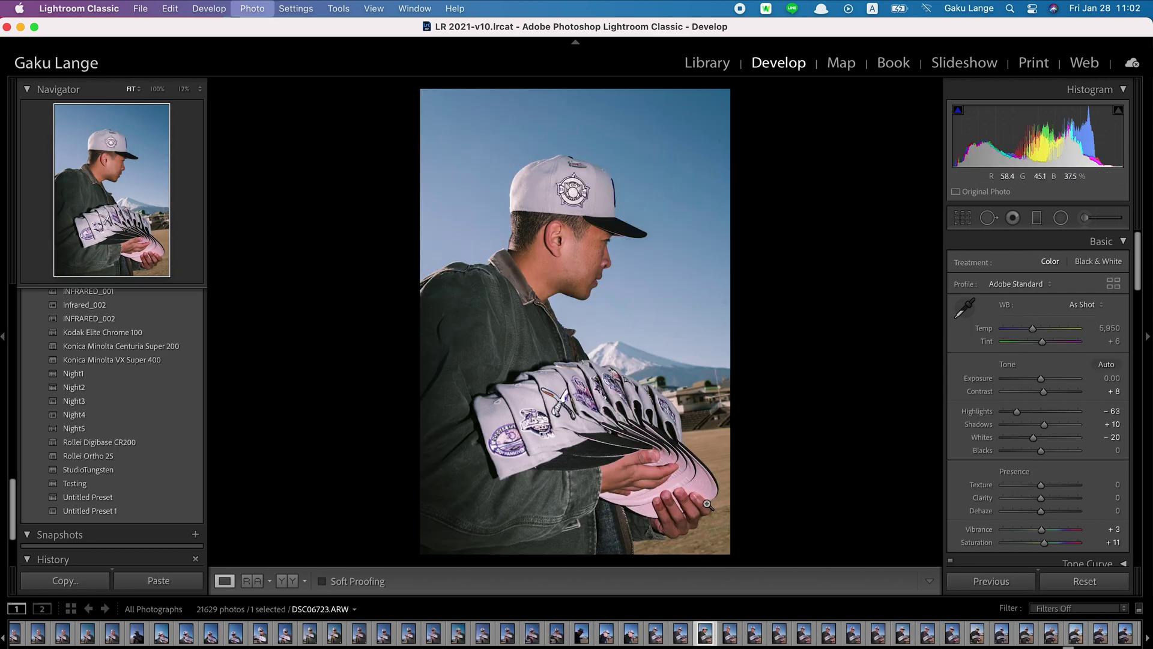
- Move along the filmstrip to the stacked-caps photo DSC06932
left_click(760, 635)
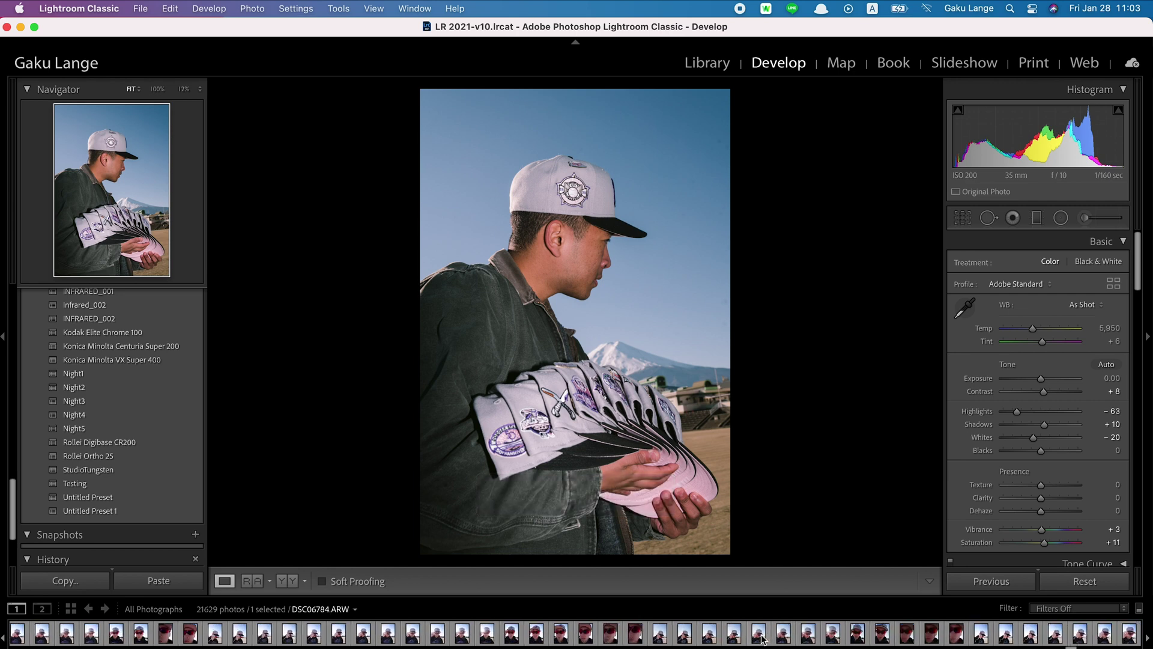
scroll(760, 635, "down", 5)
left_click(757, 636)
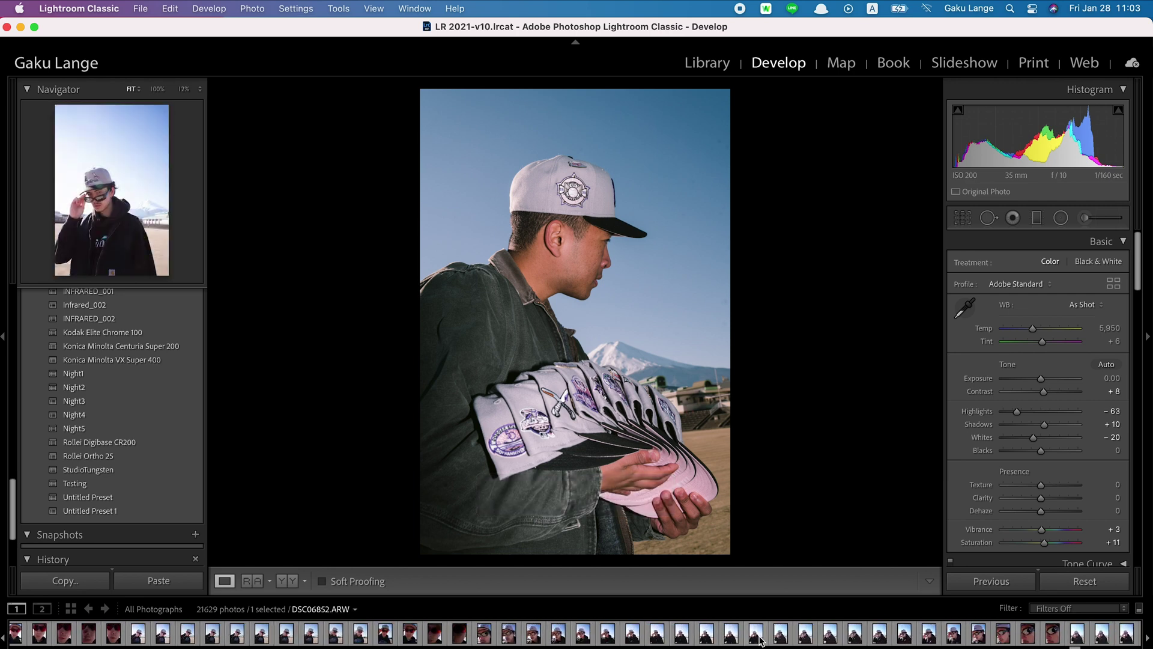
left_click(757, 635)
scroll(760, 636, "down", 5)
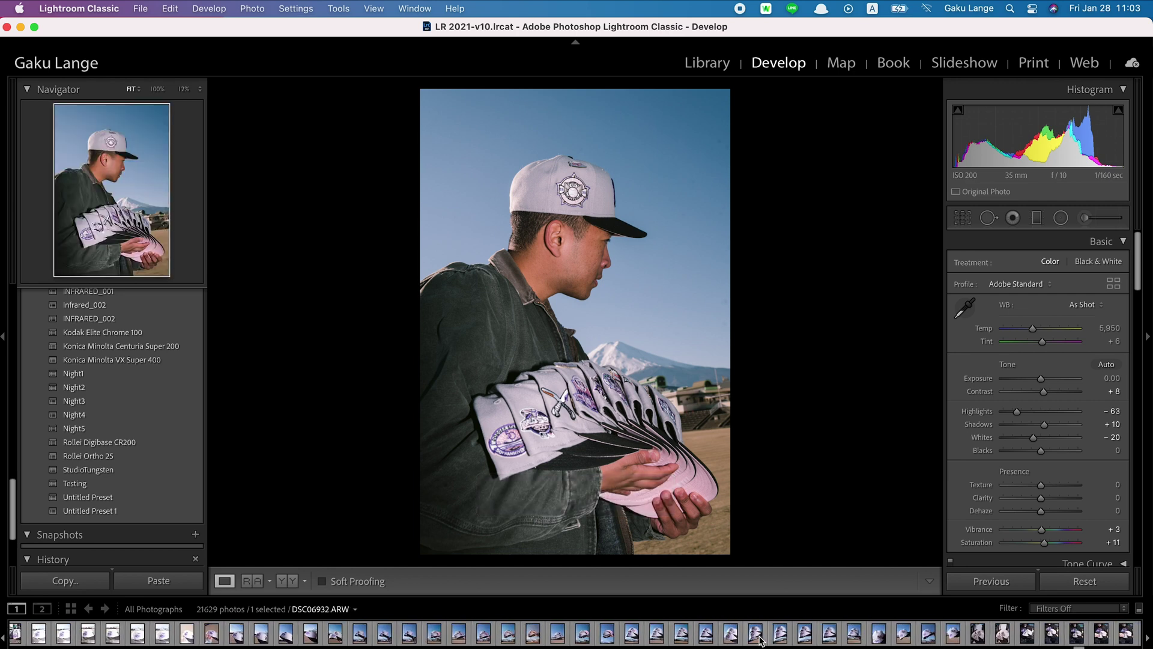
left_click(758, 635)
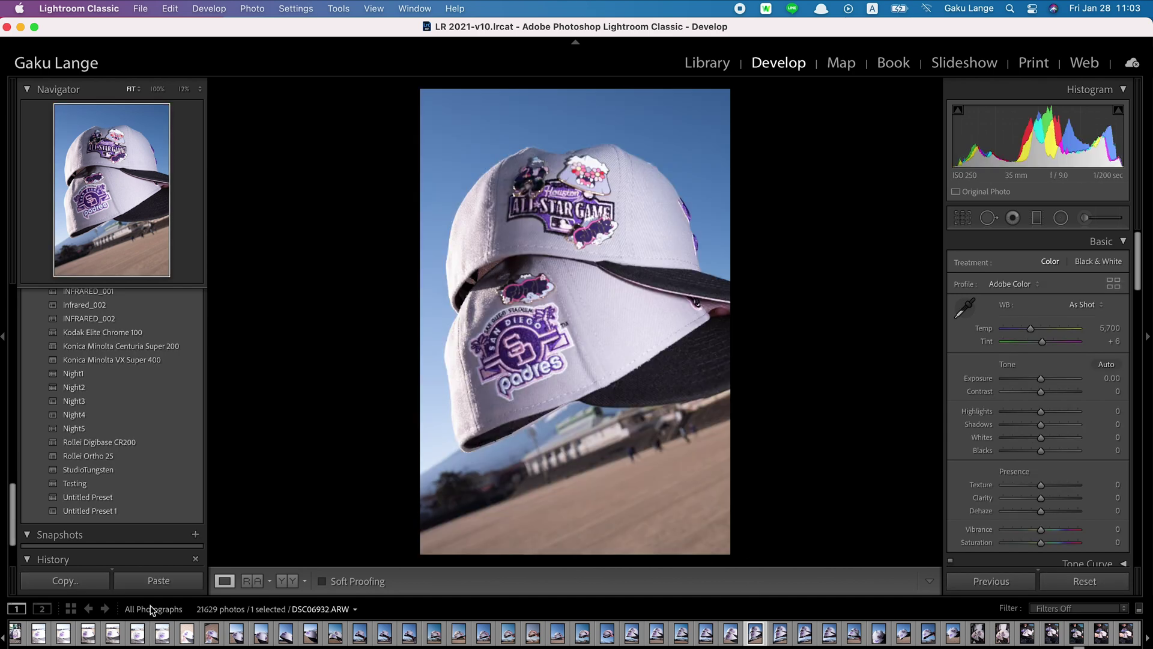
- Show the Quick Collection, clear its four photos, and return to All Photographs
left_click(151, 610)
left_click(215, 511)
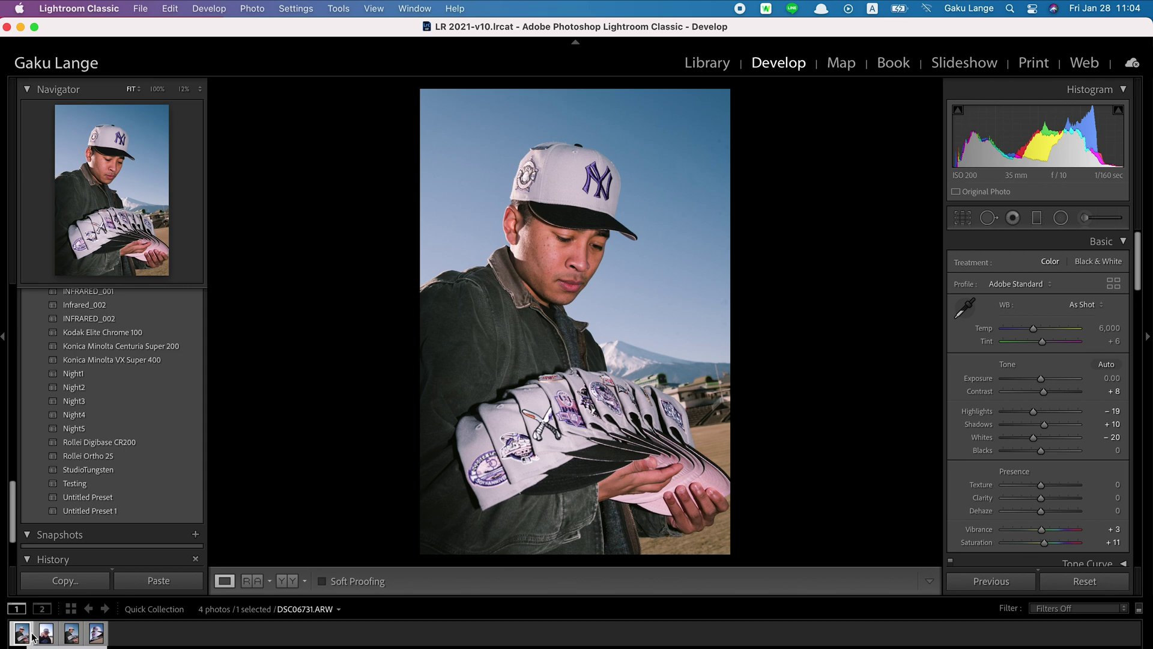
left_click(96, 632, "shift")
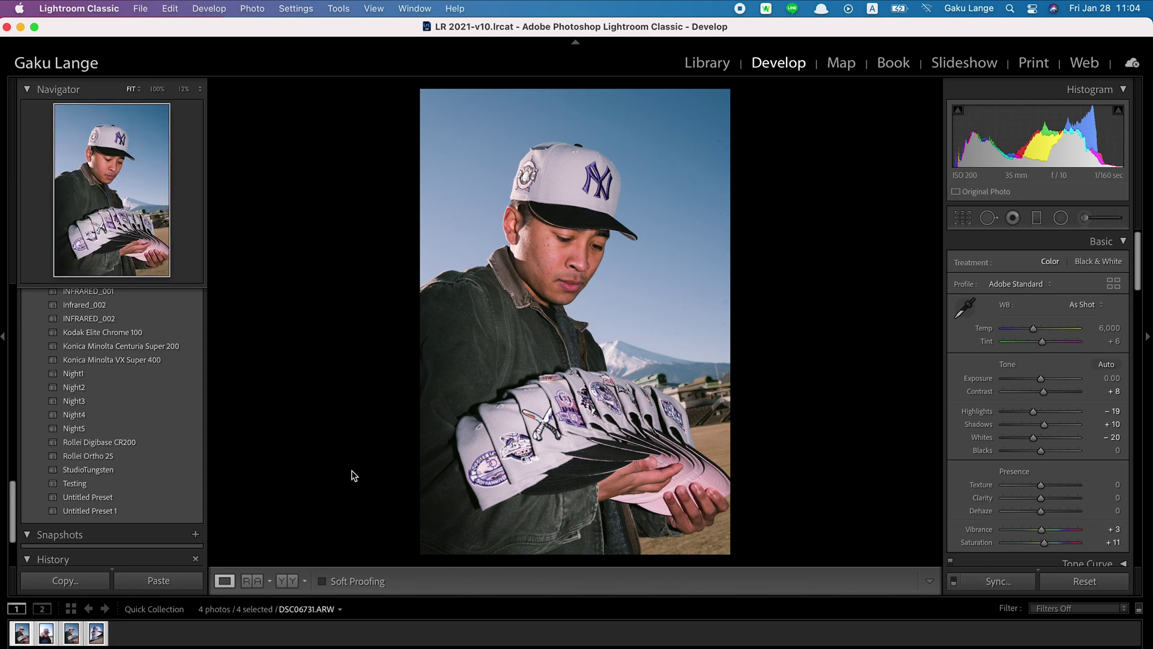
key("super+shift+b")
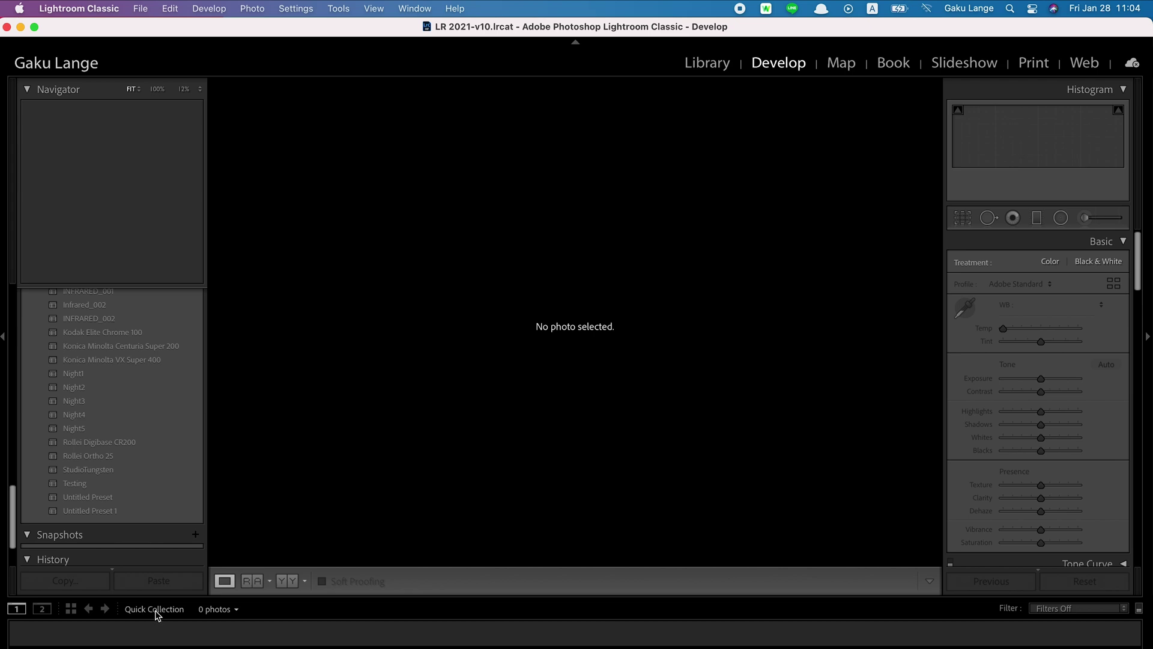
key("super+b")
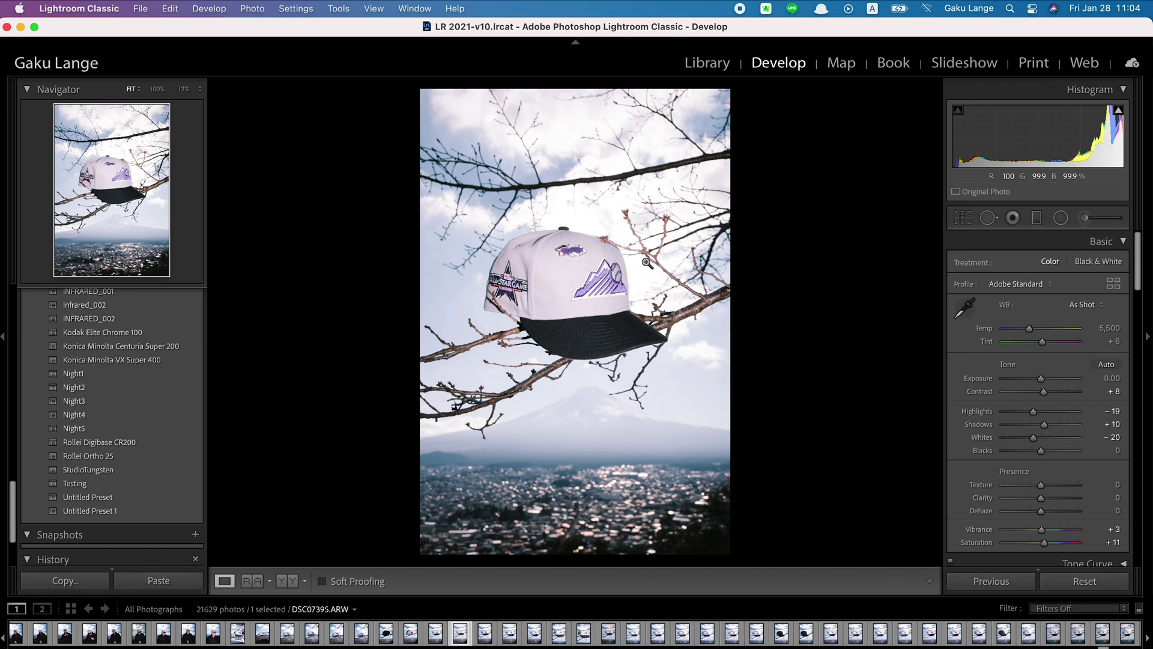
- Switch to the Library and sort the photos by edit time
left_click(698, 71)
left_click(336, 9)
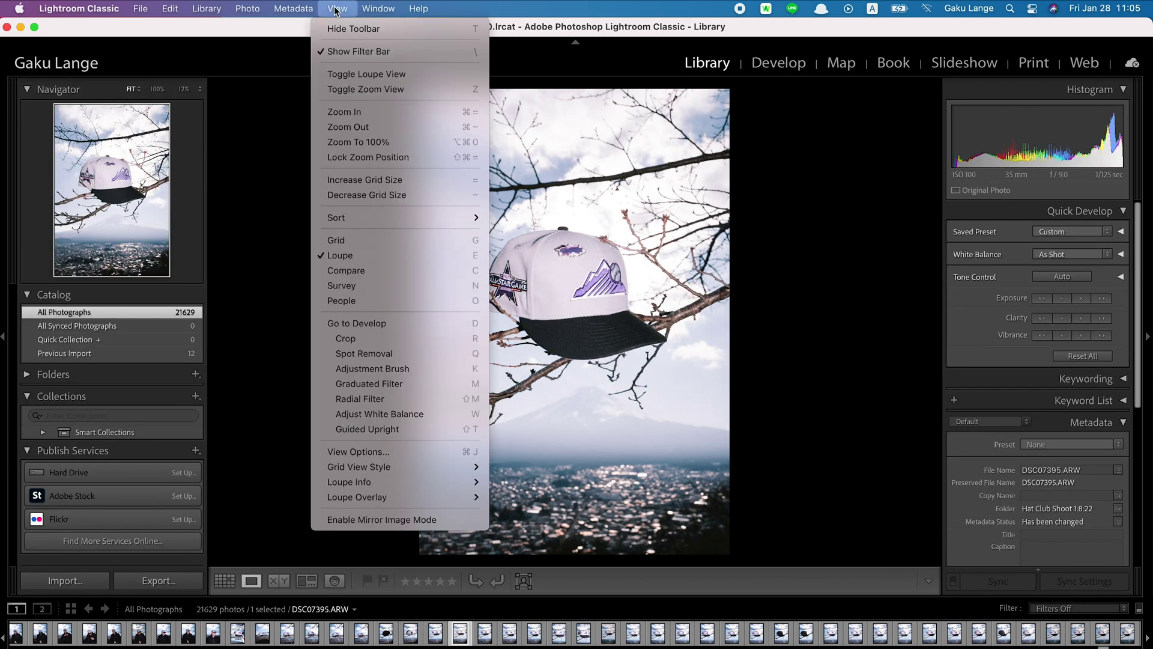
mouse_move(380, 219)
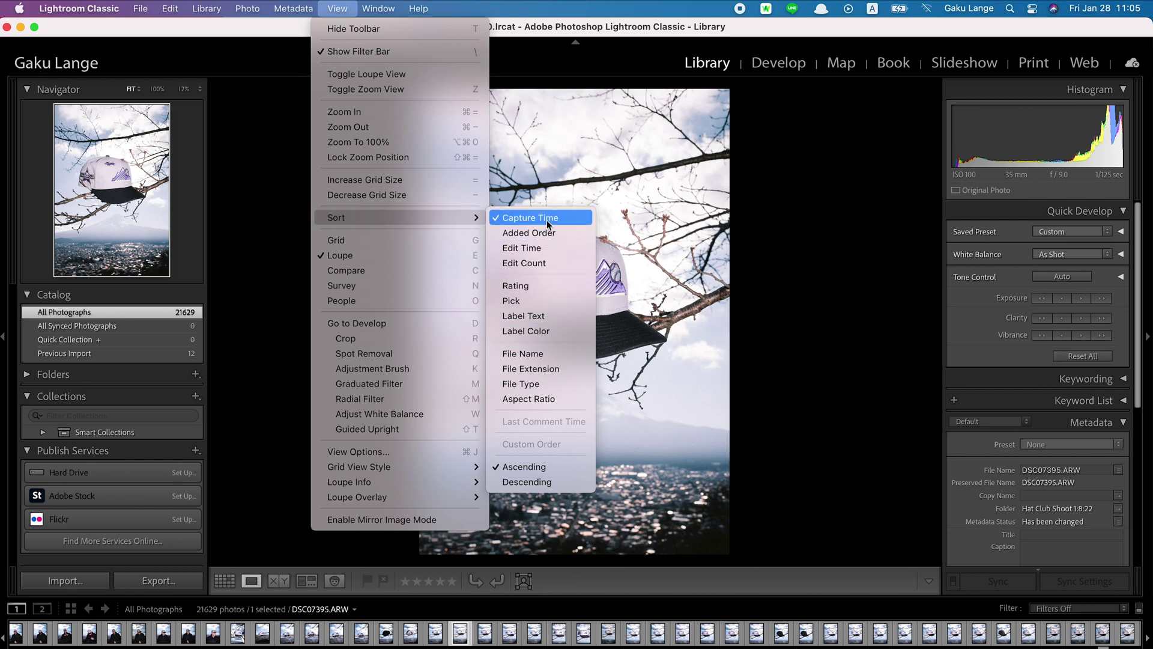
left_click(550, 243)
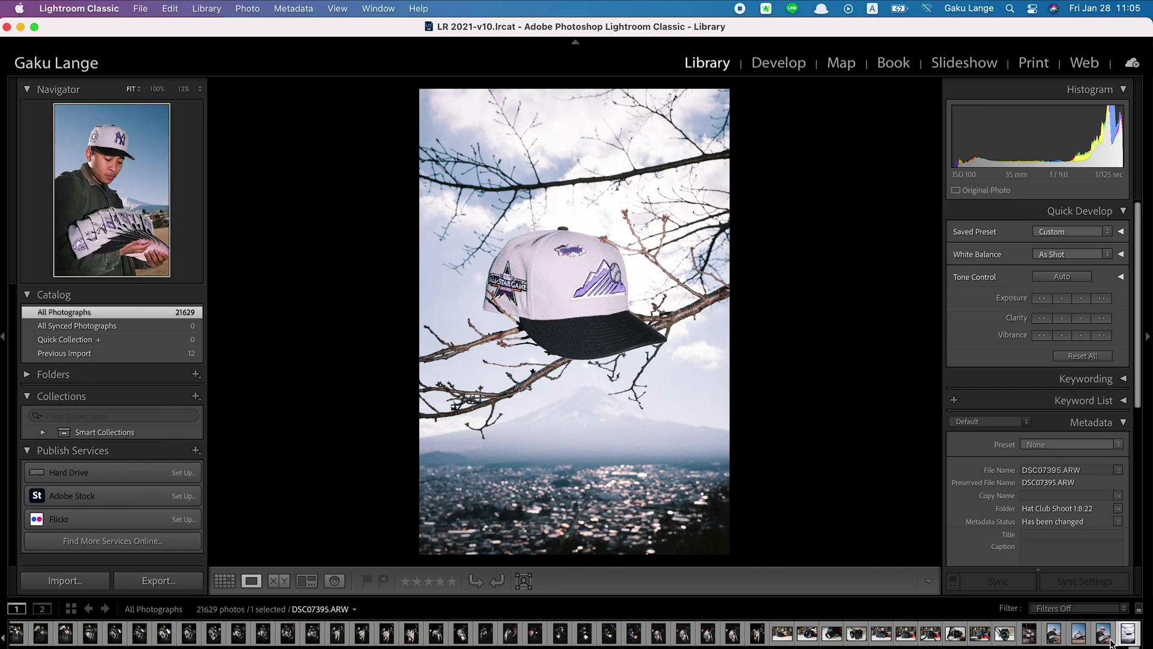
- Step through the four edited cap photos and settle on DSC06920
key("Left")
key("Left")
key("Left")
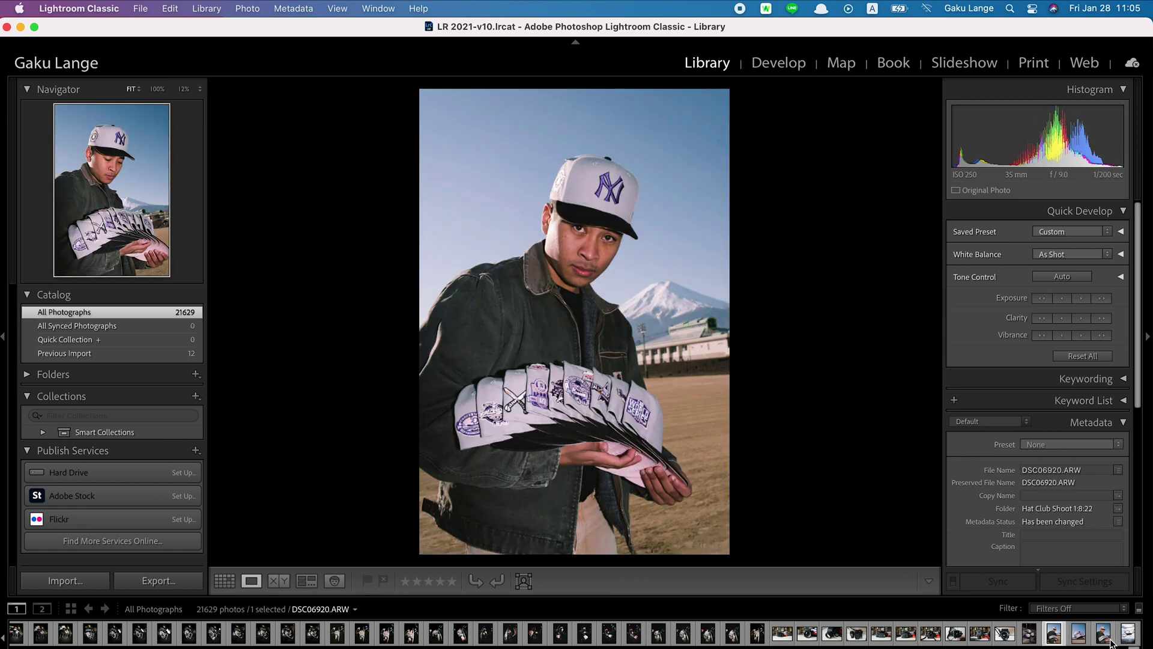
key("Right")
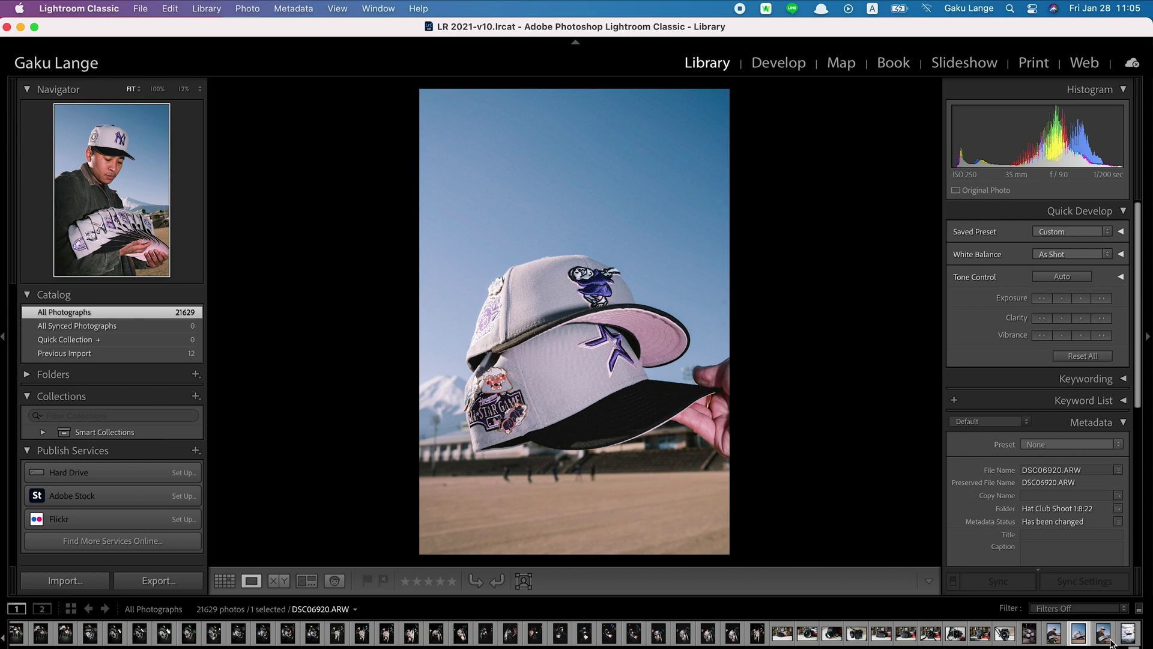
left_click(1105, 636)
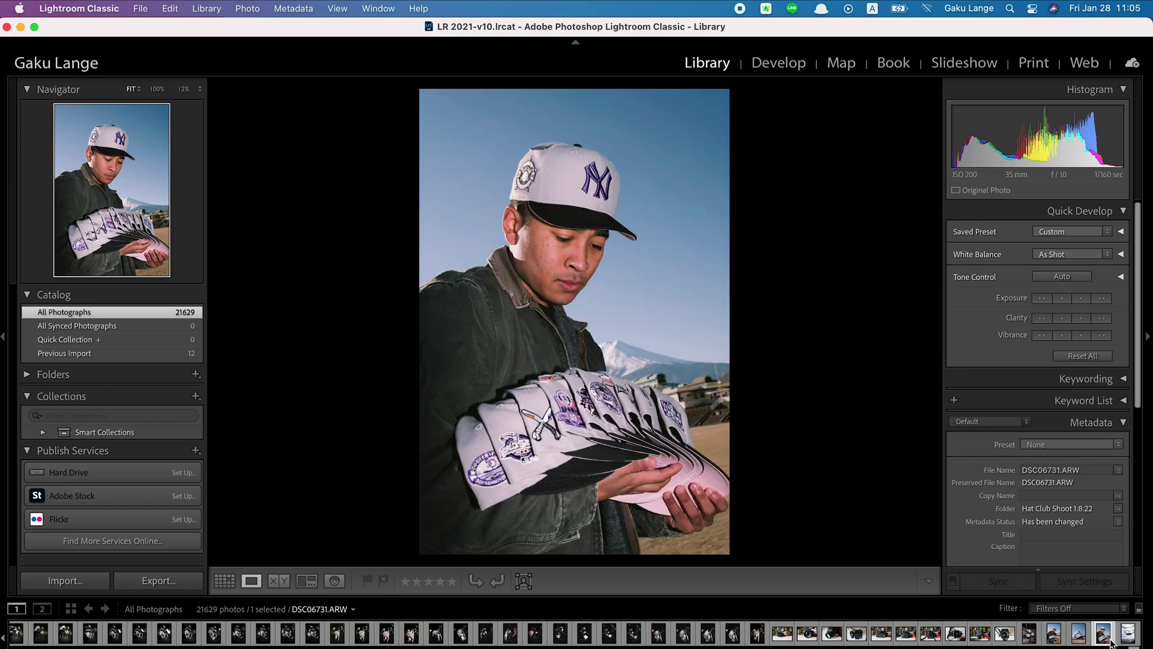
key("Right")
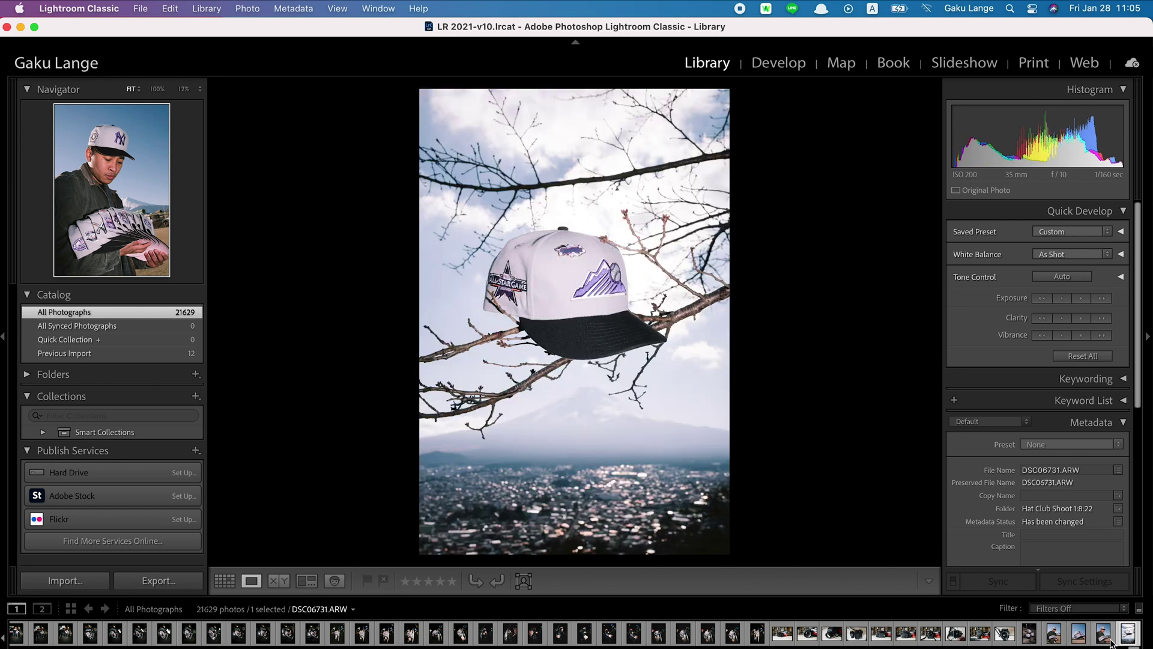
left_click(1051, 641)
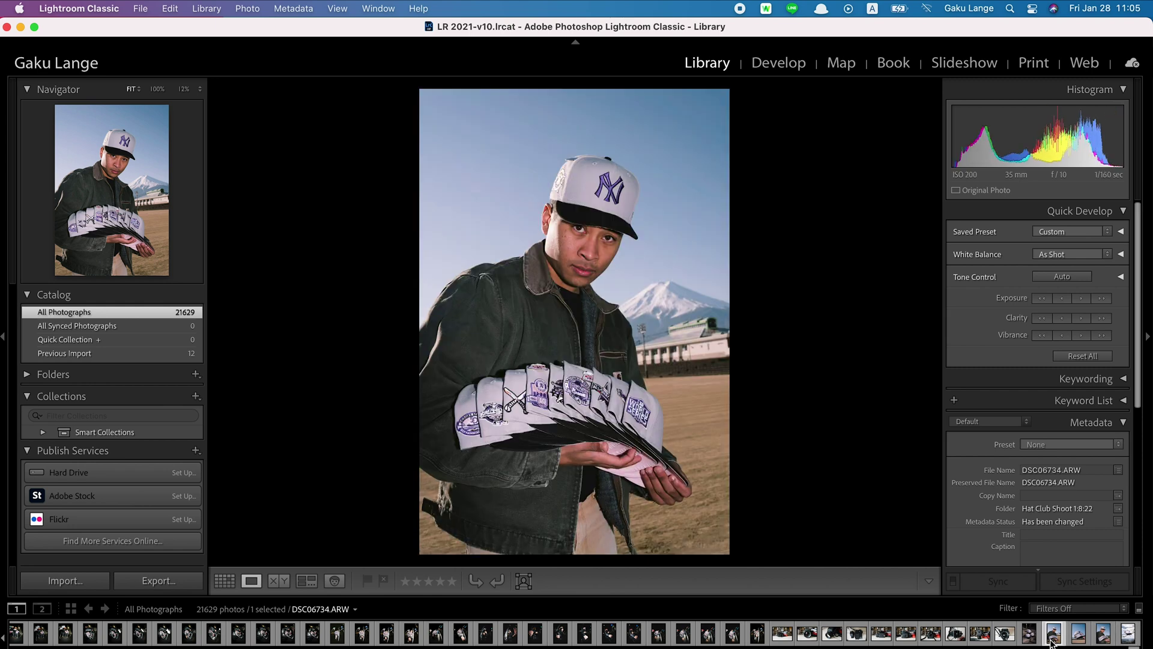
key("shift+Right")
key("shift+Right")
key("shift+Right")
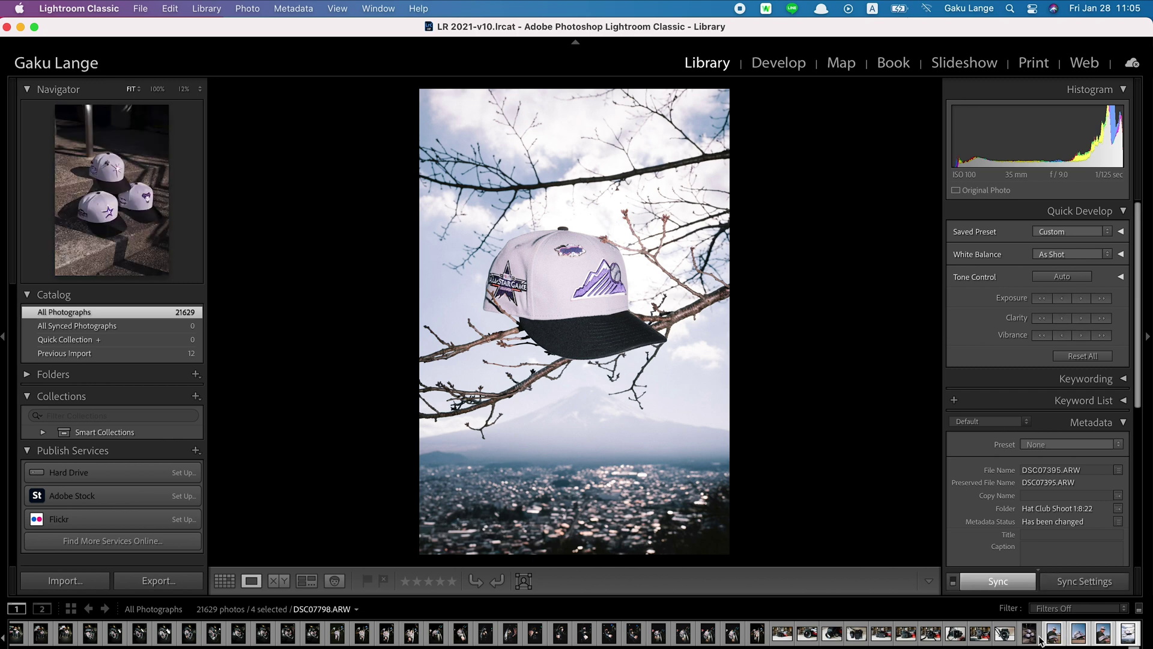
key("Left")
key("Left")
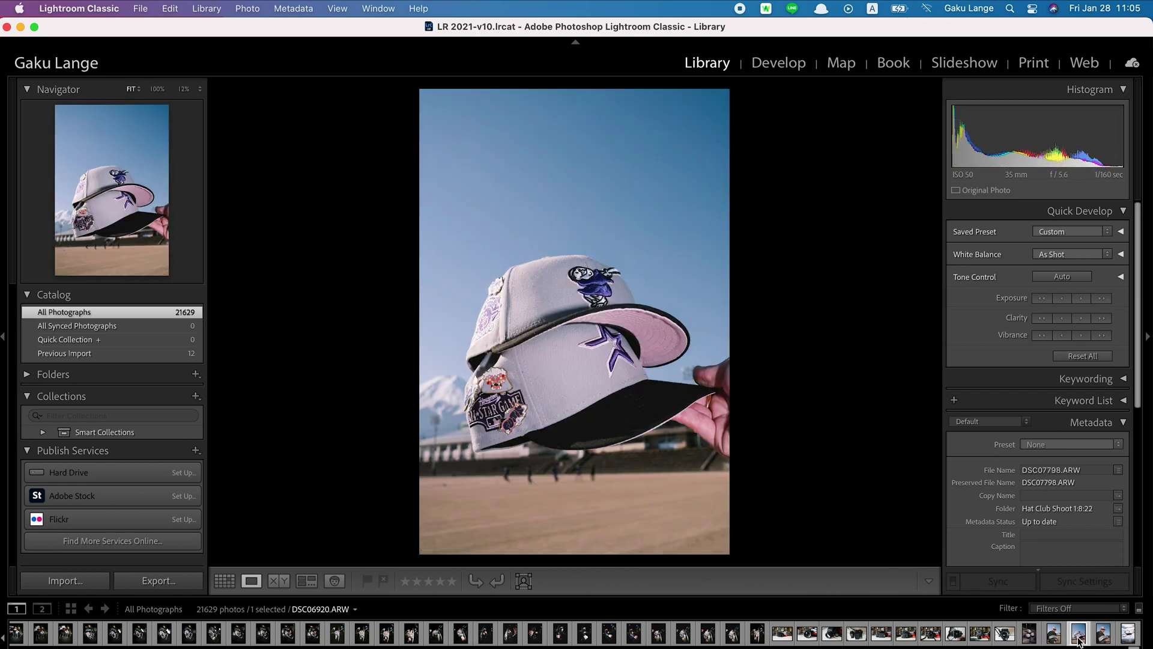
left_click(337, 8)
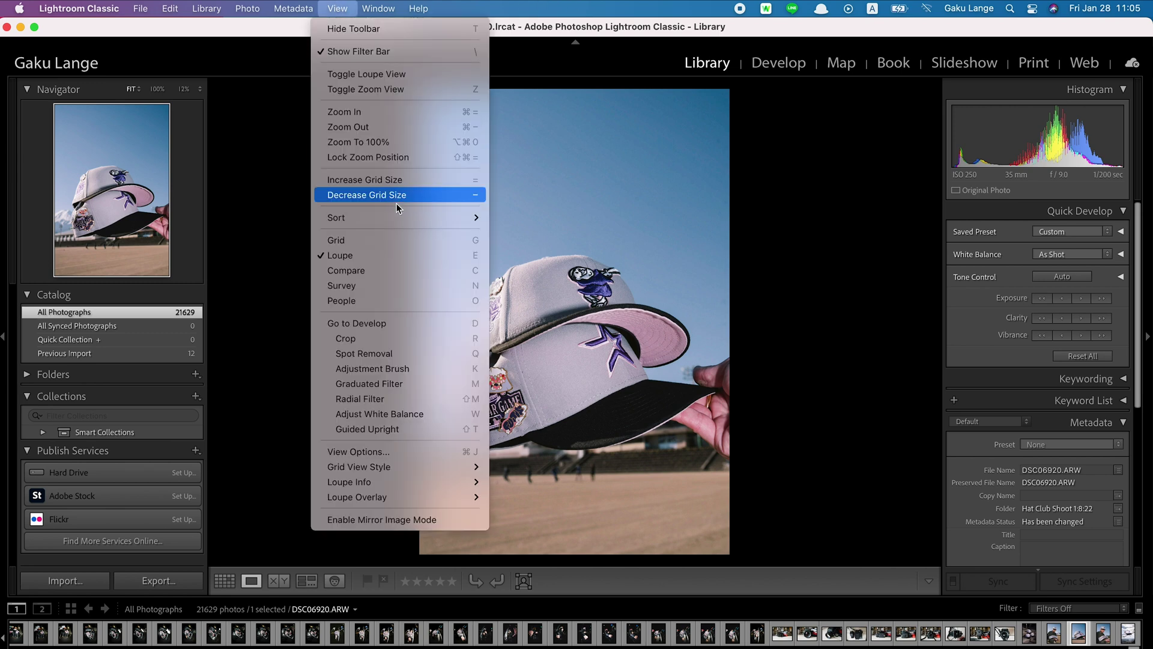
- Start cropping DSC06920 with Develop's Crop & Straighten tool
mouse_move(402, 219)
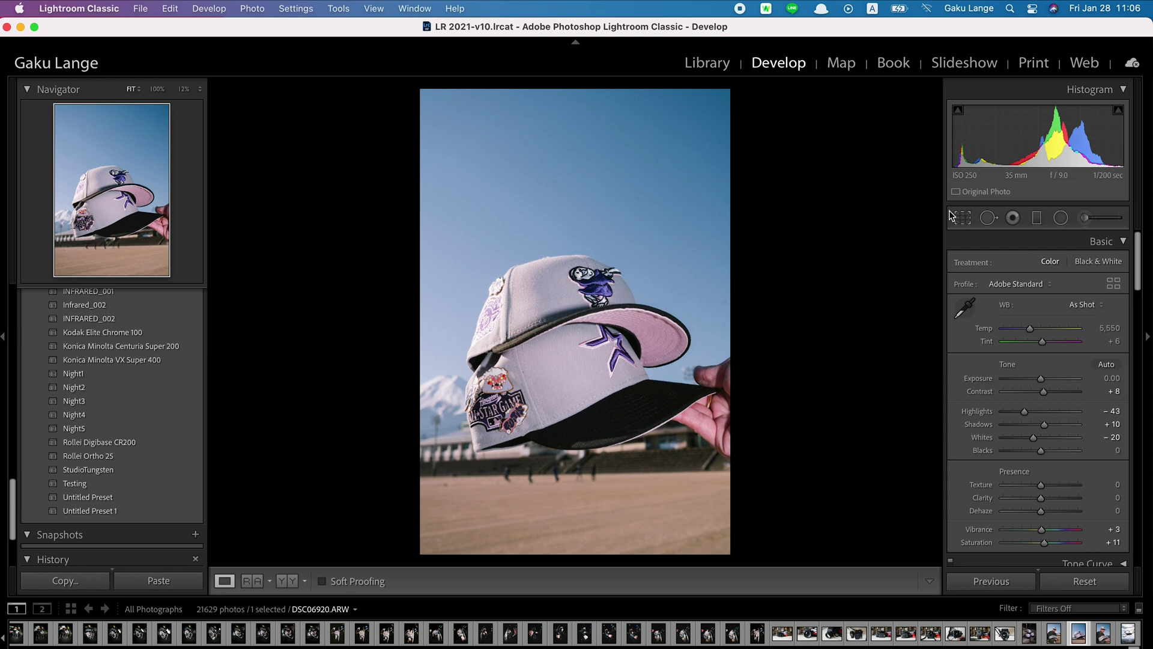
left_click(964, 220)
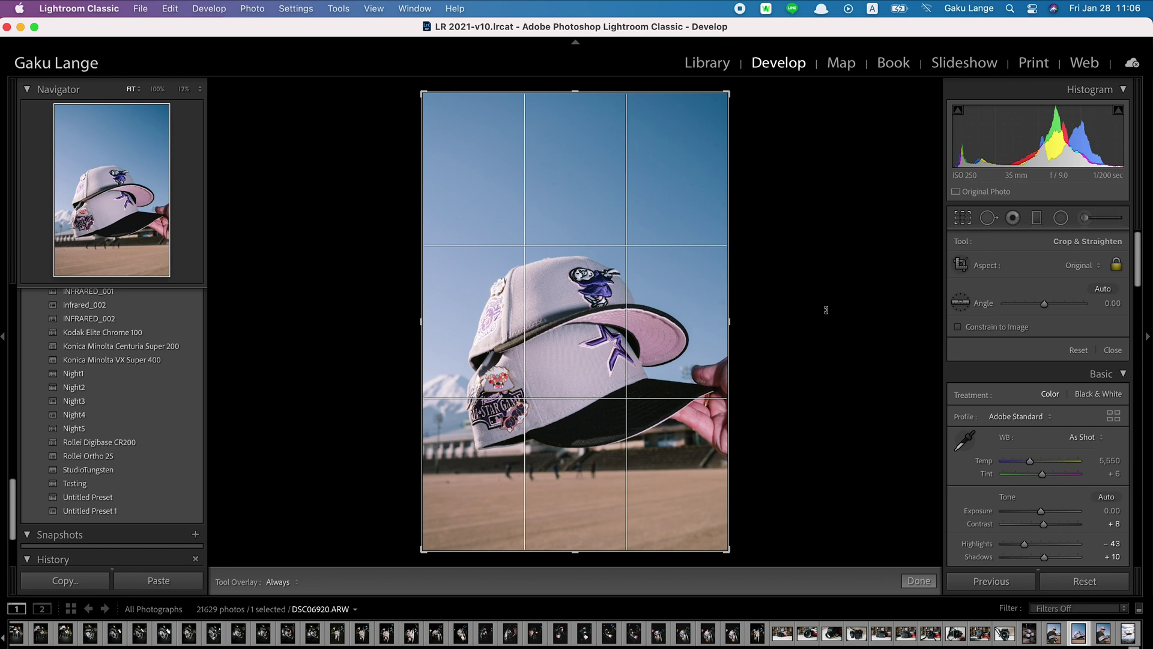
- Leave and re-enter crop mode on DSC06920 without changing the crop
key("r")
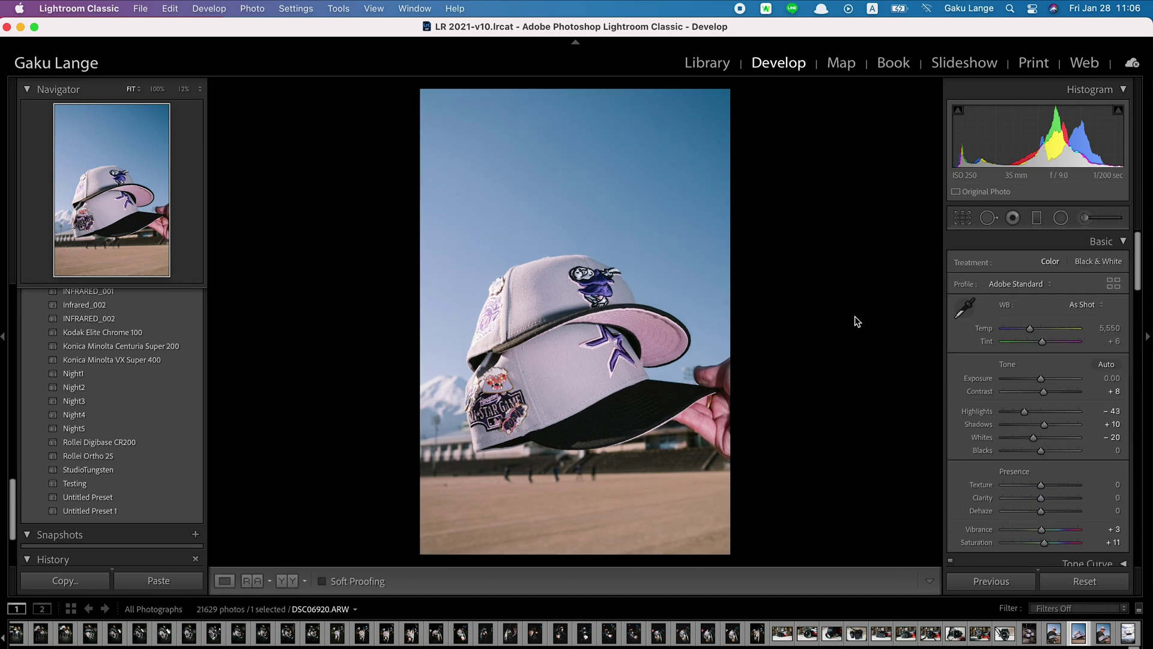
left_click(962, 219)
left_click(919, 580)
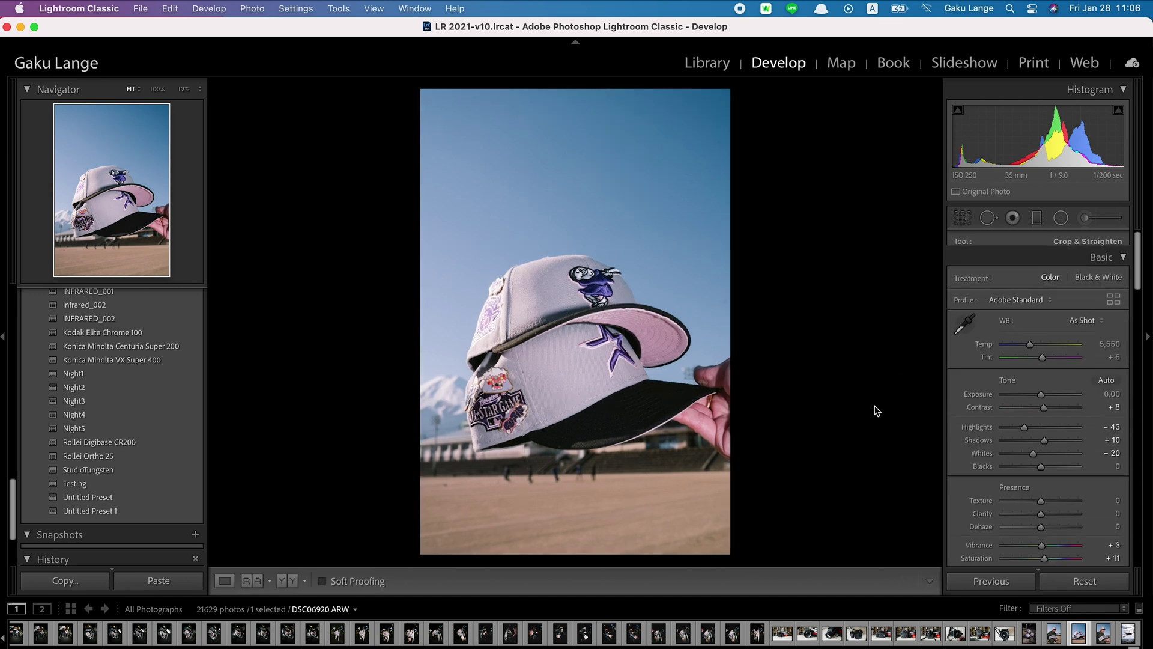
key("r")
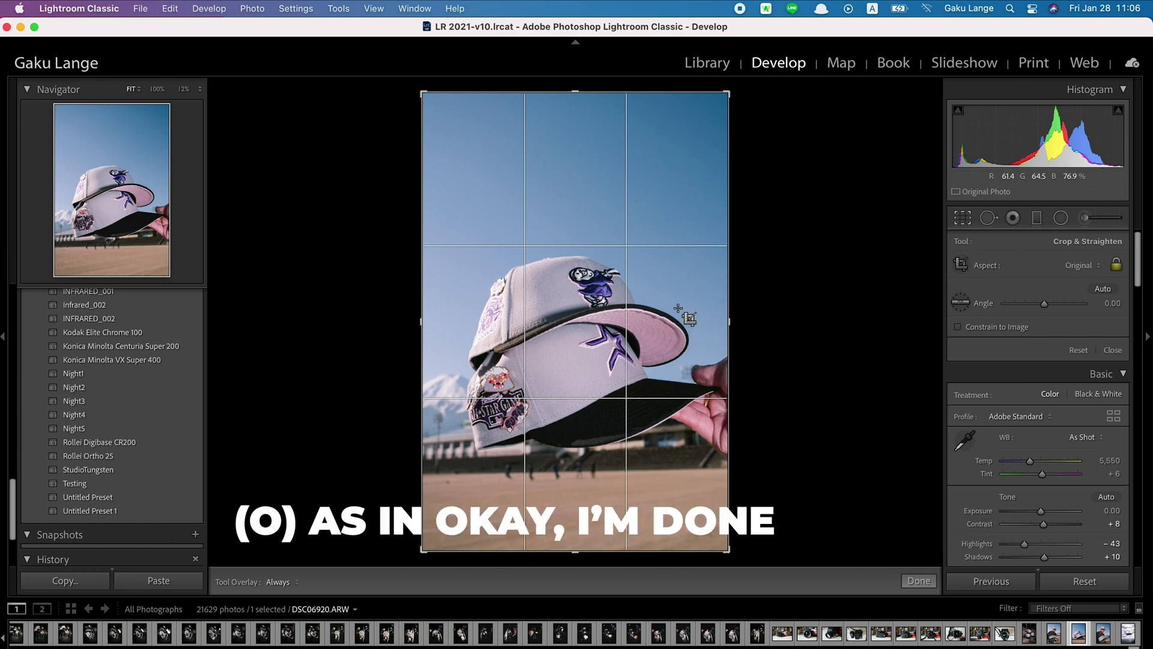
- Cycle the crop overlays, test a corner drag, and settle on the golden-ratio grid
key("o")
key("o")
key("o")
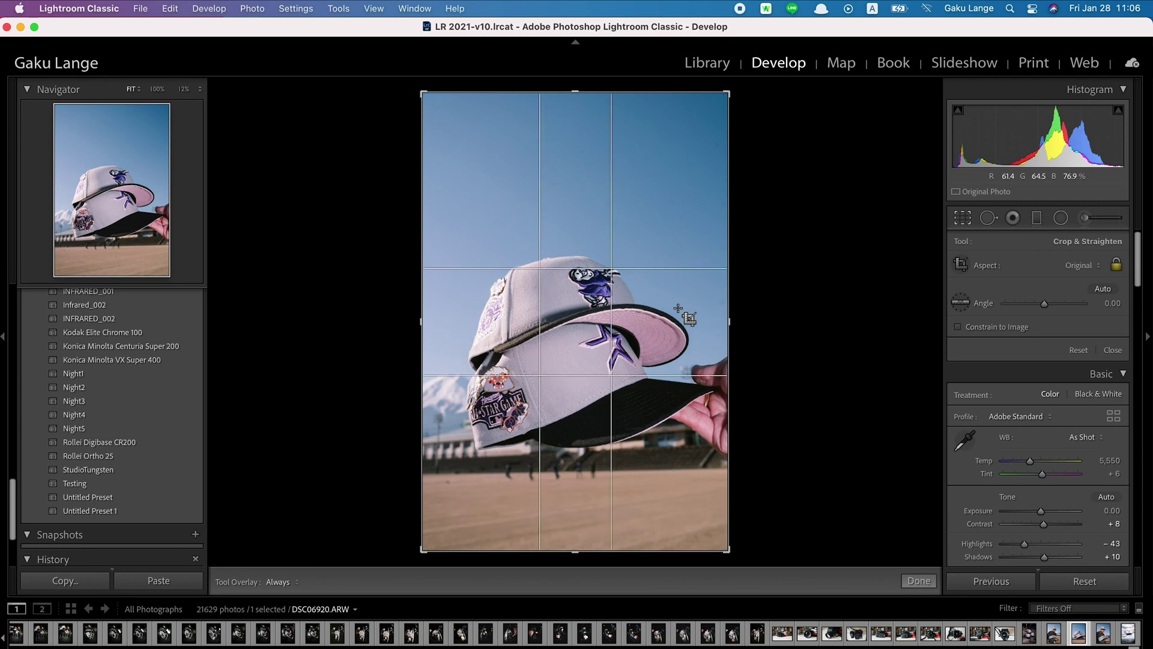
key("o")
key("o")
key("o")
key("o")
key("o")
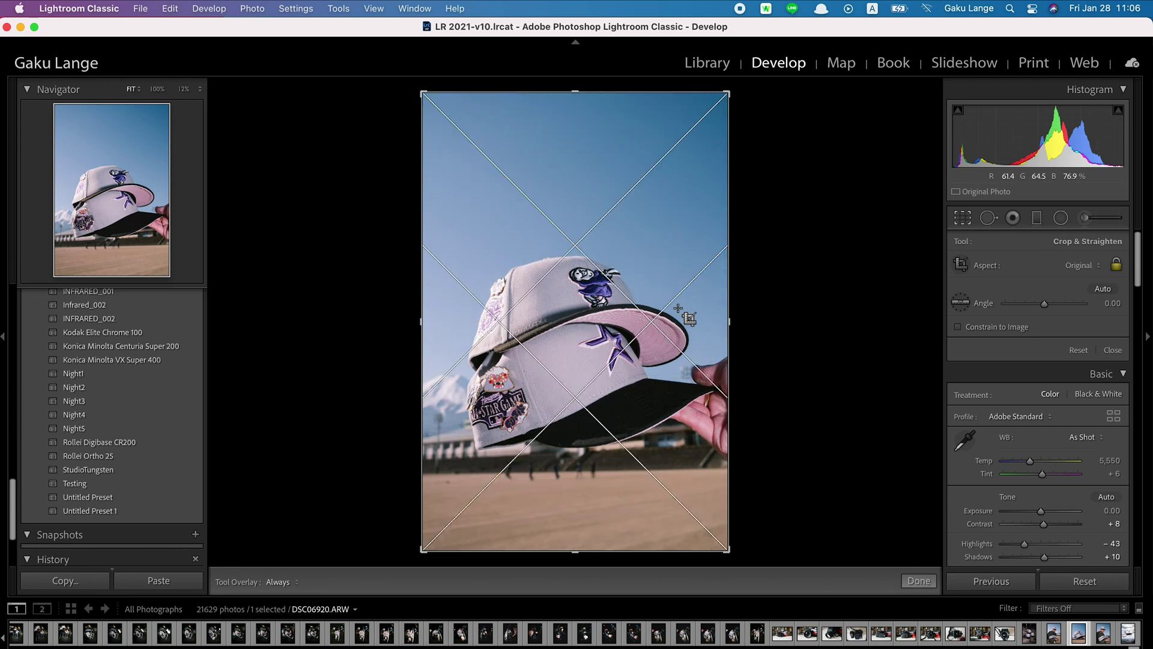
key("o")
key("o")
key("o")
key("o")
key("o")
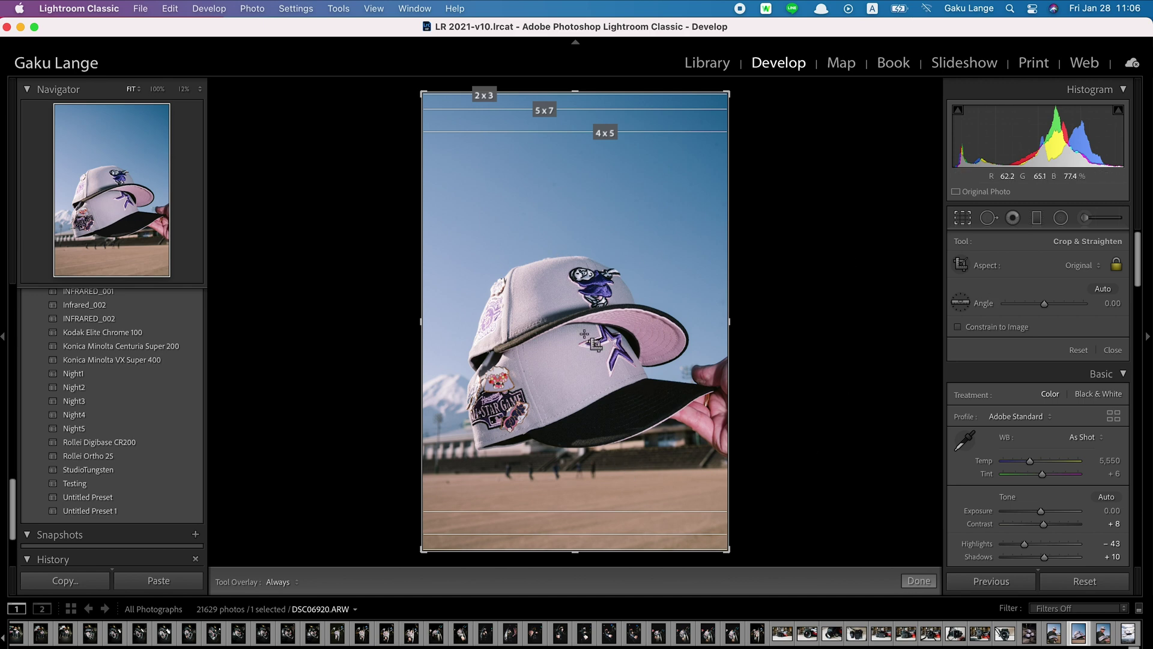
left_click_drag(729, 93, 731, 113)
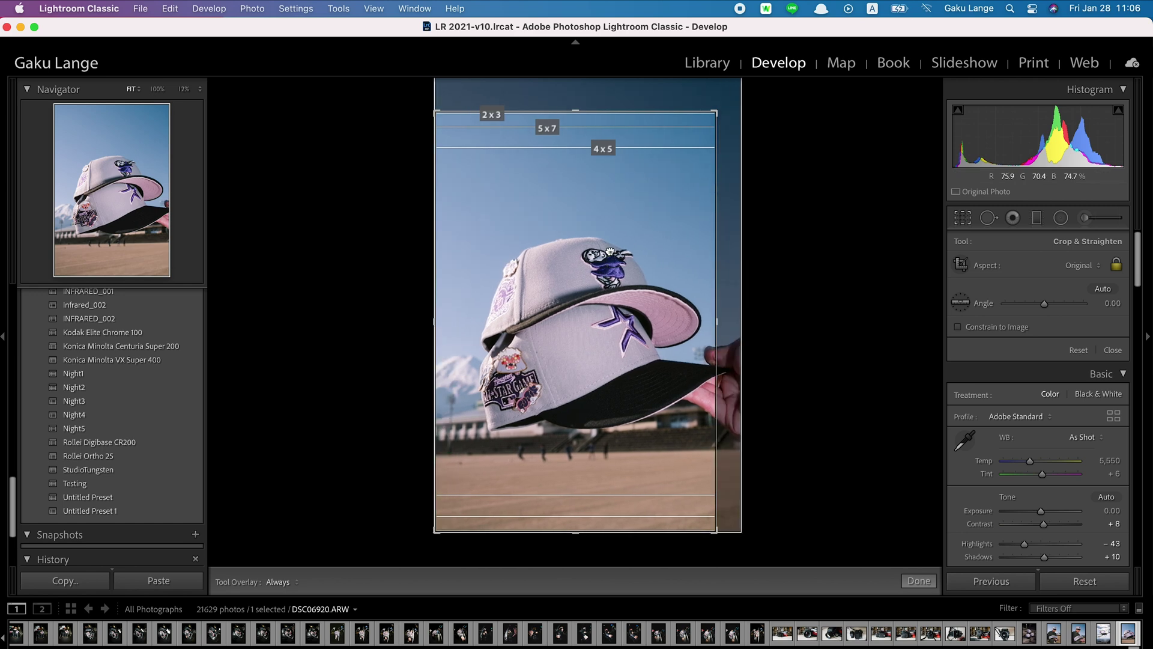
key("o")
key("o")
key("o")
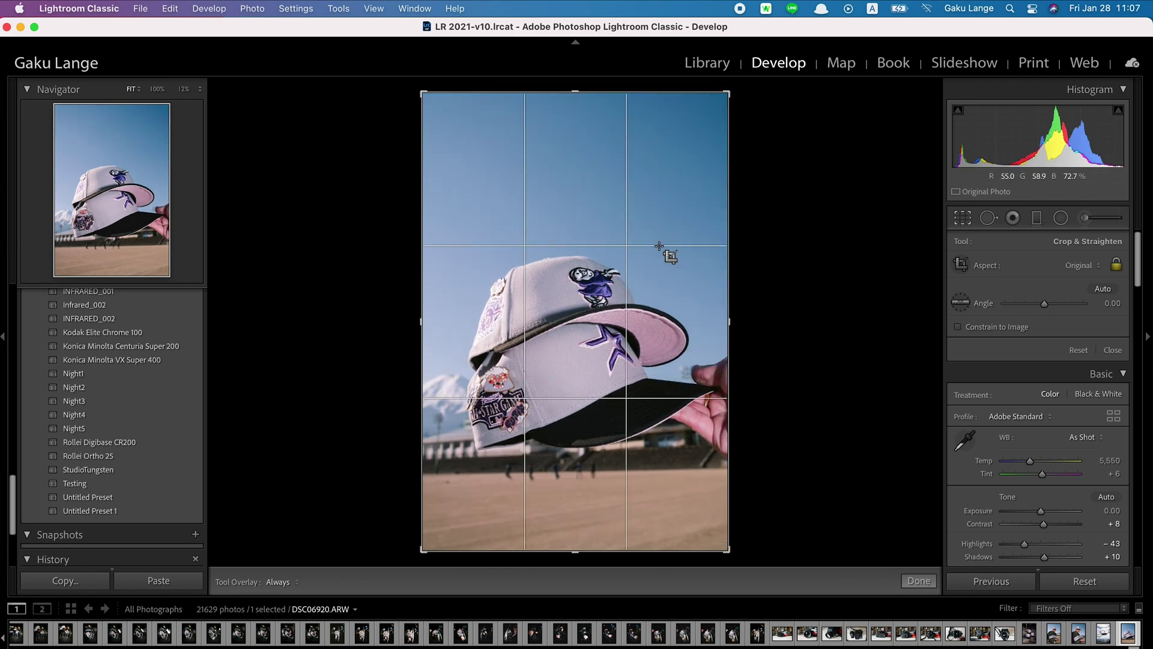
key("o")
key("o")
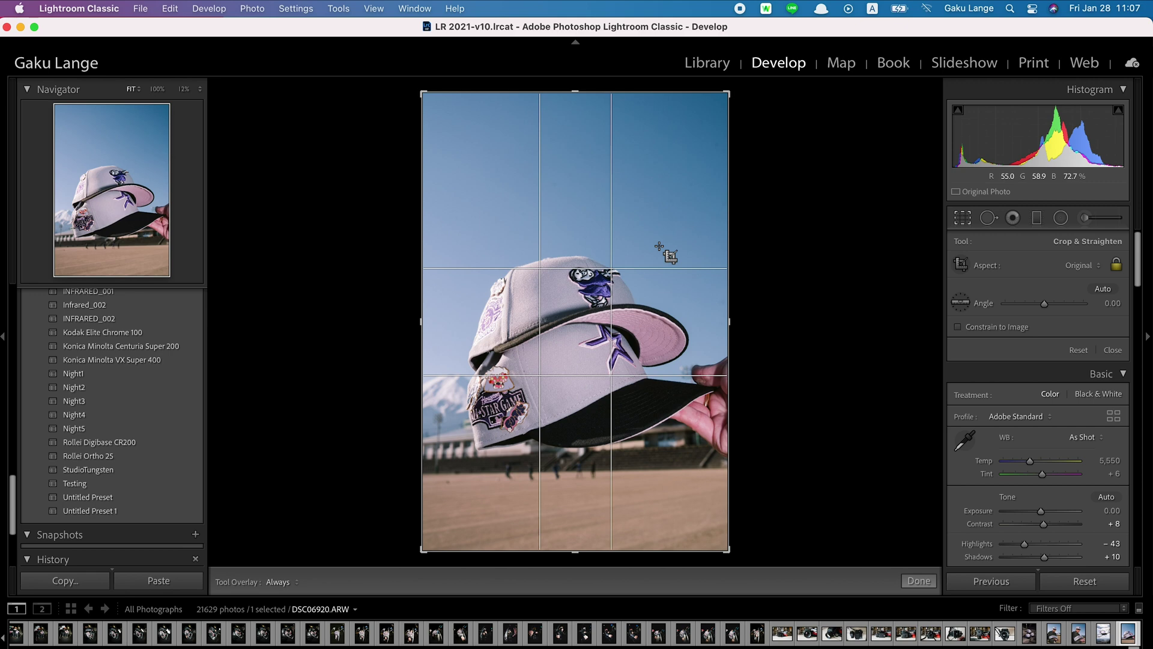
- Crop DSC06920.ARW to the 4 x 5 / 8 x 10 aspect with the photo shifted up, and apply it
left_click(1087, 265)
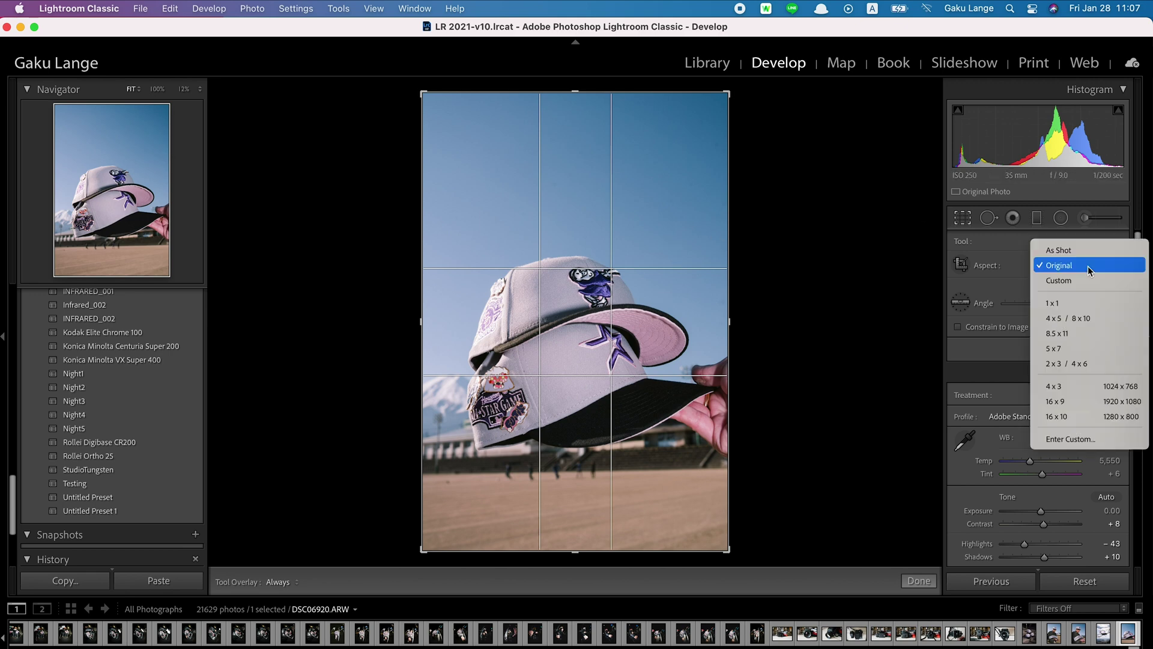
left_click(1090, 266)
left_click(1093, 265)
left_click(1093, 318)
left_click_drag(647, 323, 646, 284)
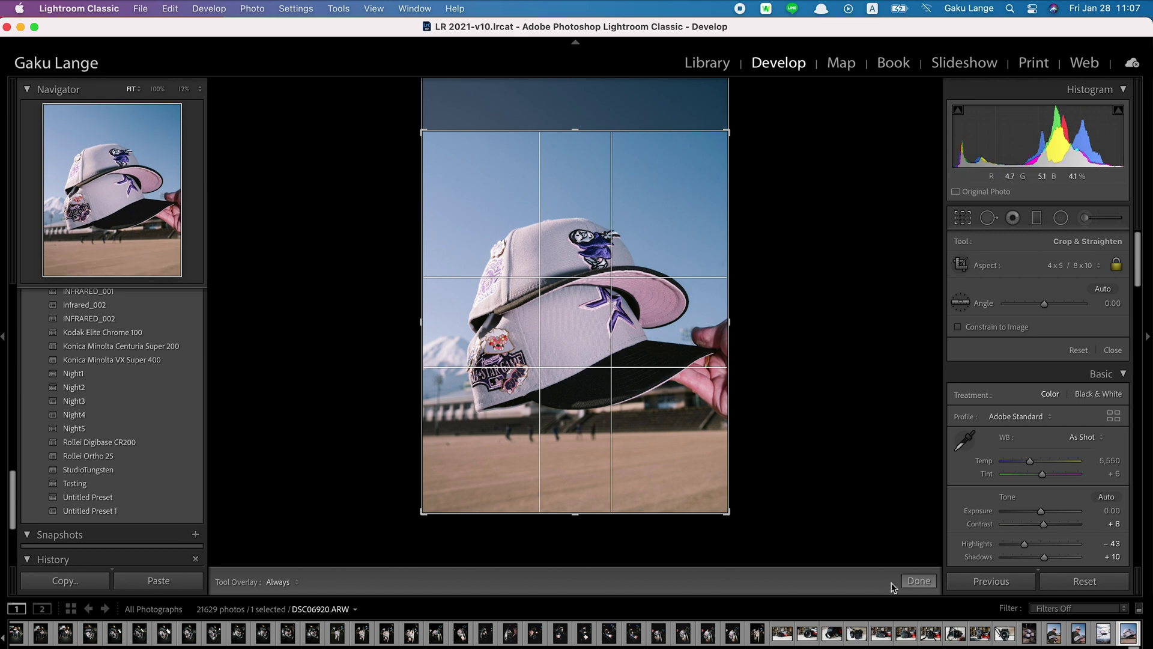
key("Return")
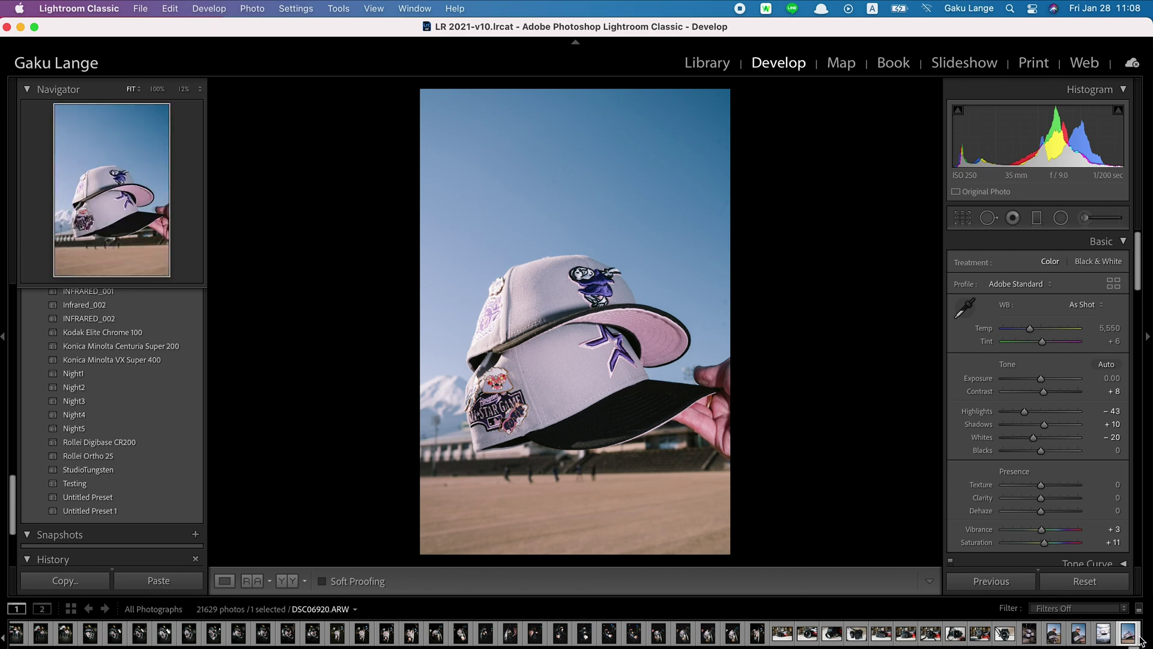
- Select all four edited cap photos in the filmstrip
left_click(1055, 638, "shift")
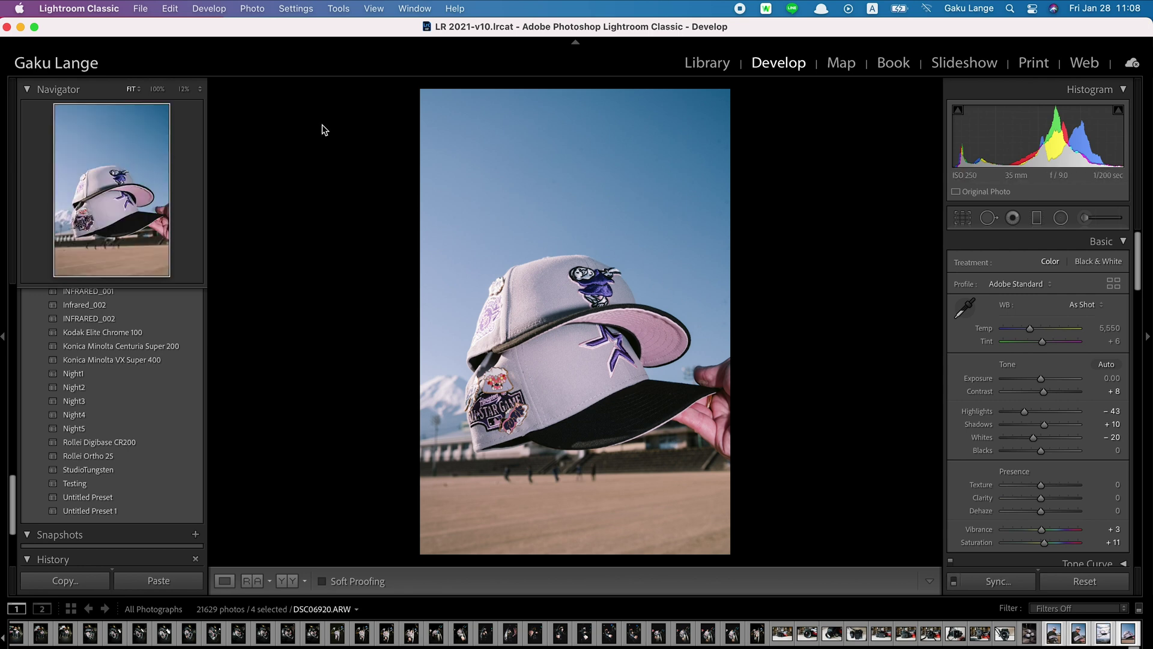
left_click(139, 7)
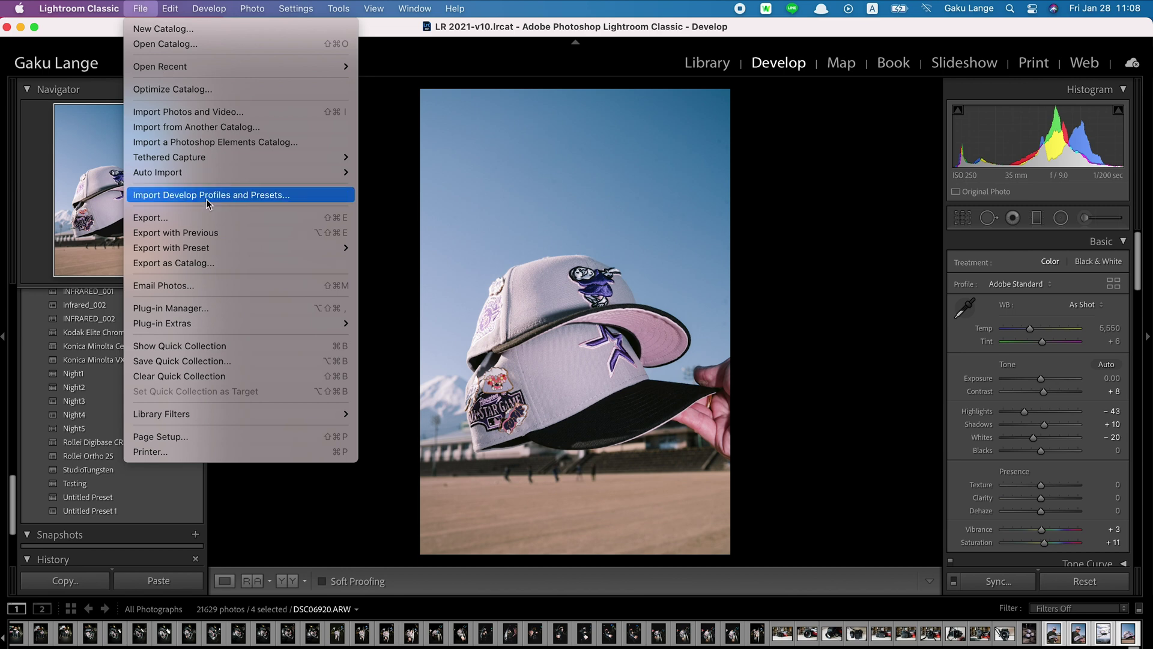
- Export the four photos into the mamiya 645 folder with subfolder 'Edits' enabled
left_click(211, 218)
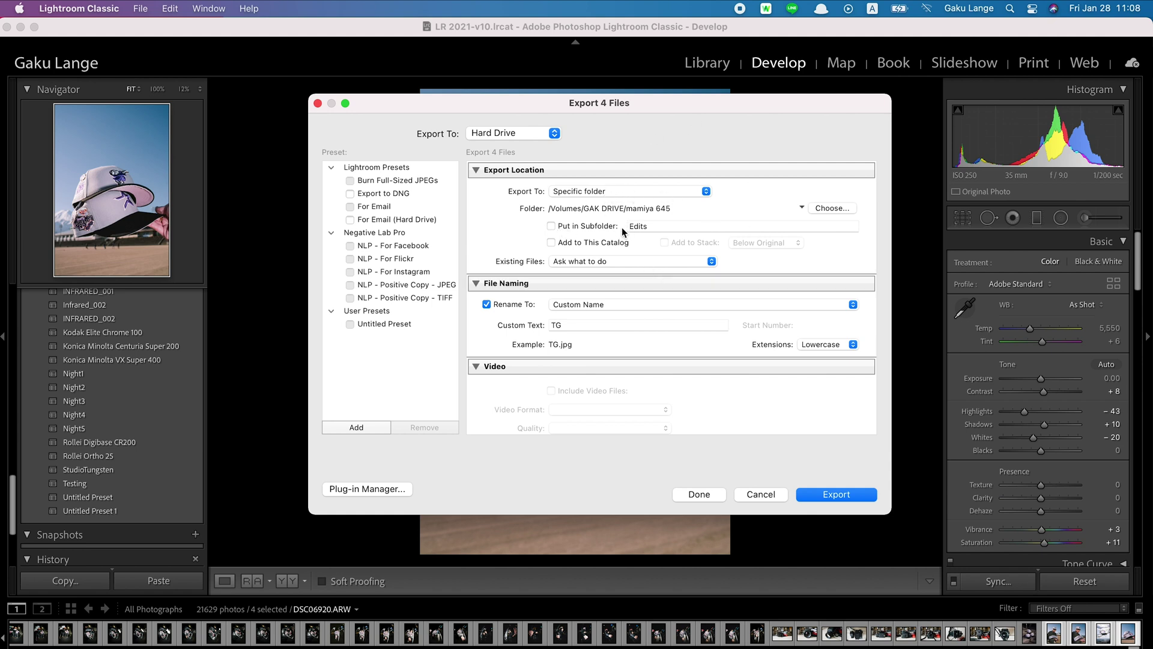
left_click(551, 226)
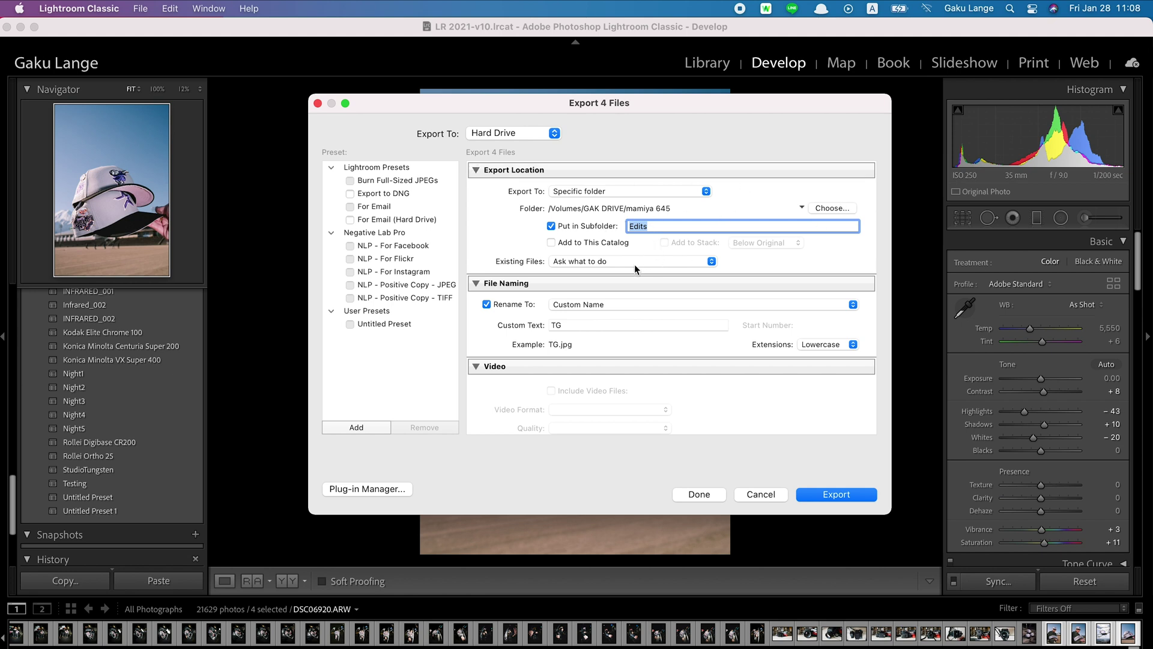
- Rename exports as Custom Name - Sequence, 'Youtube Edits', starting at number 10
scroll(634, 265, "down", 3)
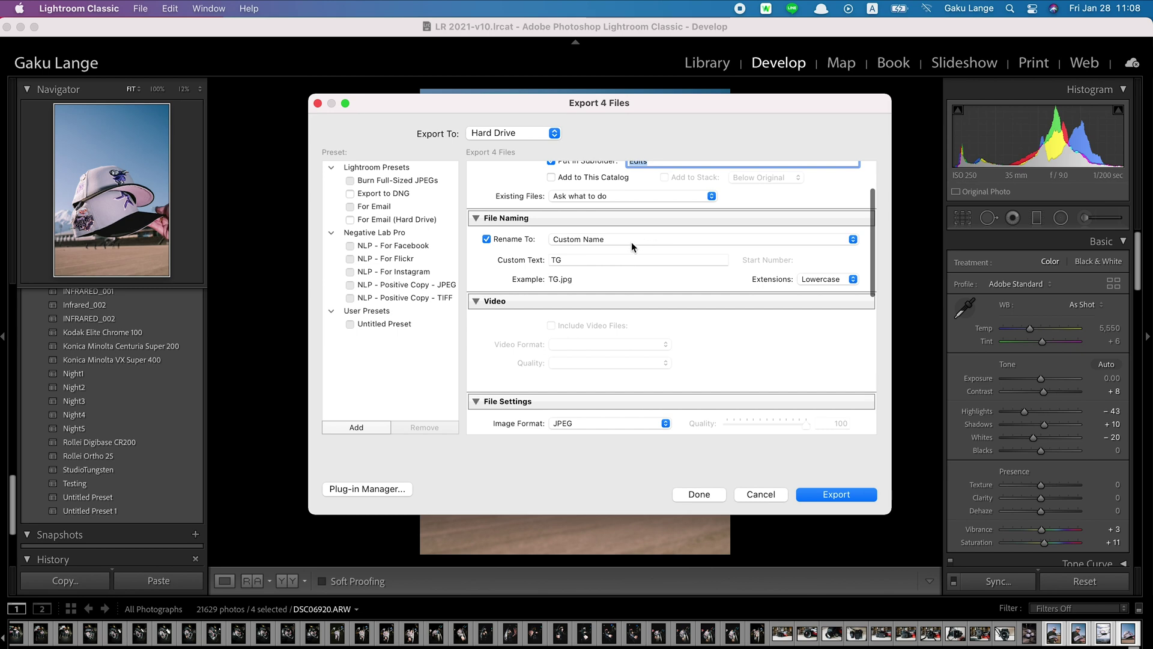
left_click(619, 240)
left_click(630, 268)
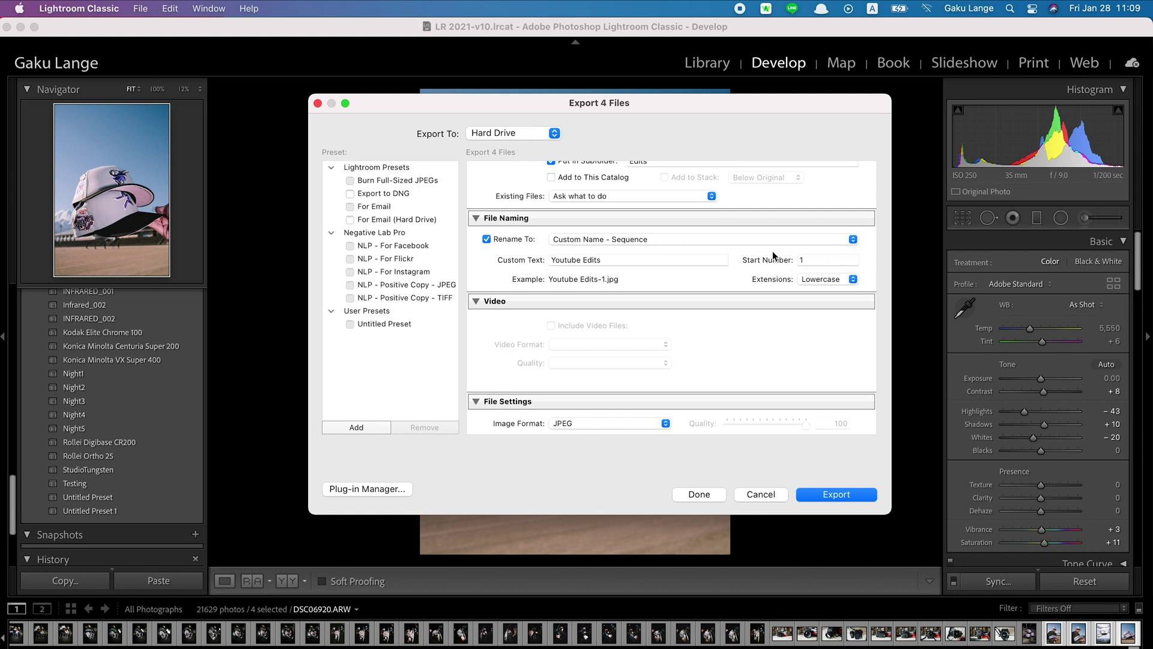
left_click(817, 259)
type("10")
left_click(665, 284)
scroll(702, 288, "down", 5)
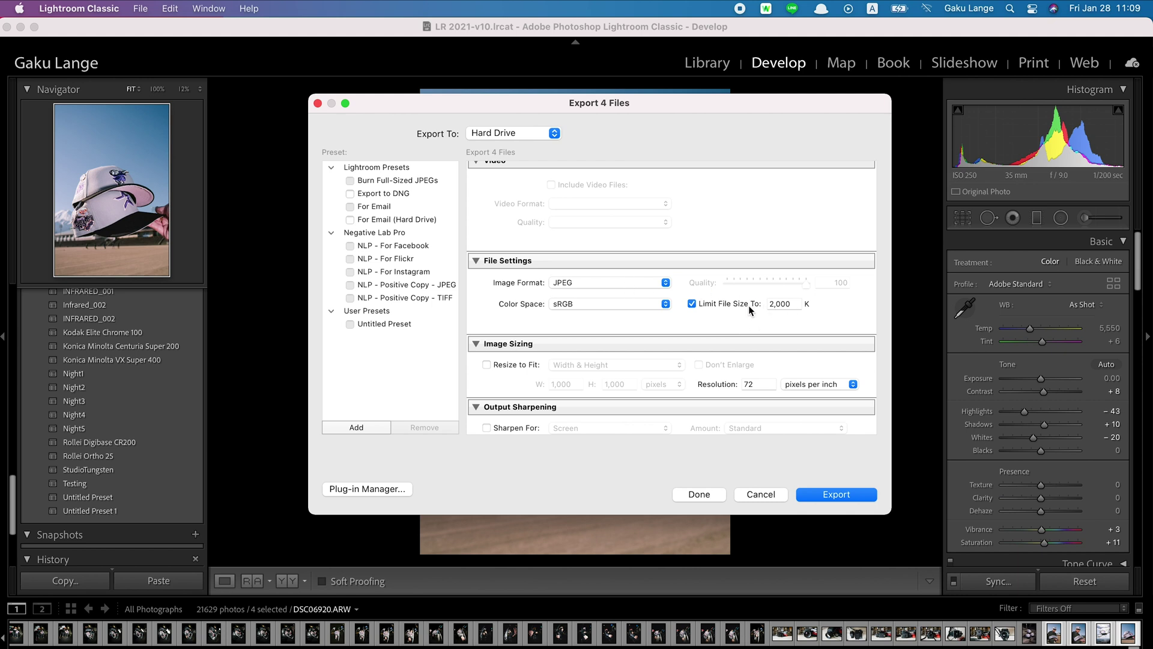
- Change the JPEG Limit File Size To value from 2,000 K to 3000 K
left_click_drag(800, 306, 756, 309)
type("3000")
key("Return")
scroll(720, 336, "up", 10)
scroll(733, 391, "down", 5)
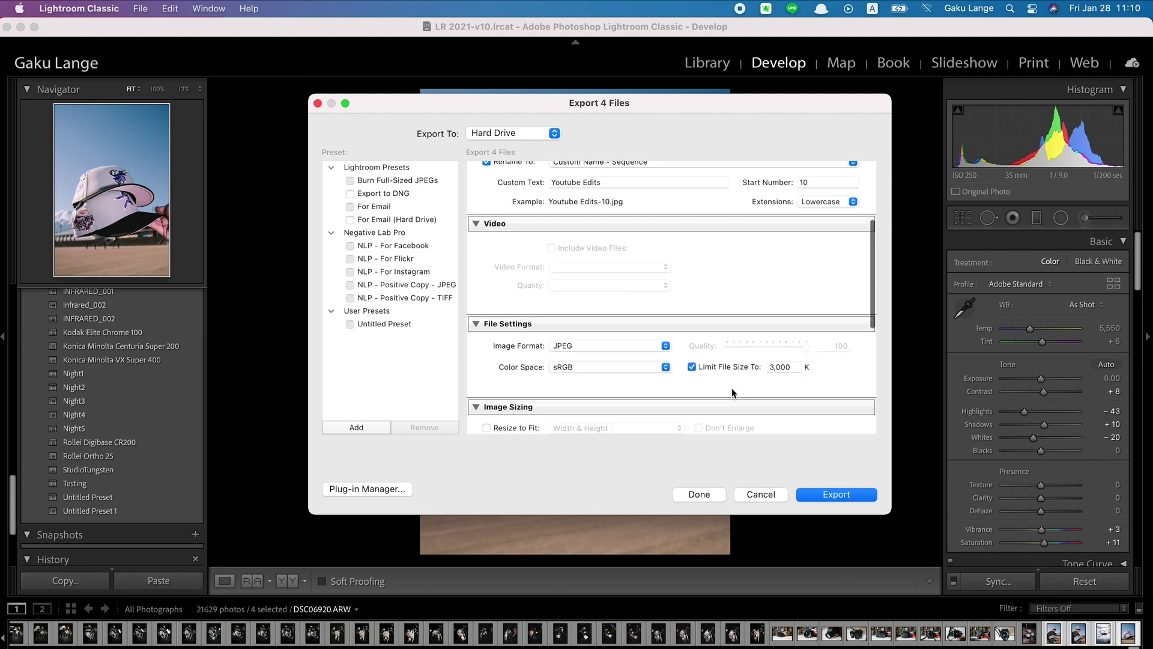
scroll(732, 393, "down", 3)
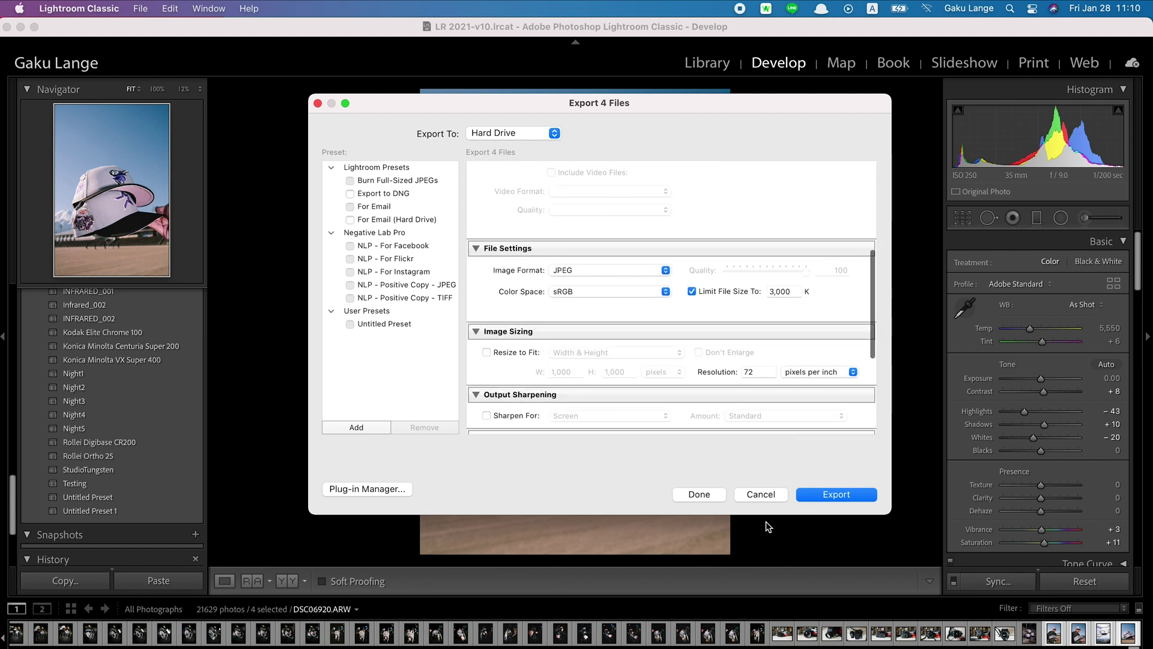